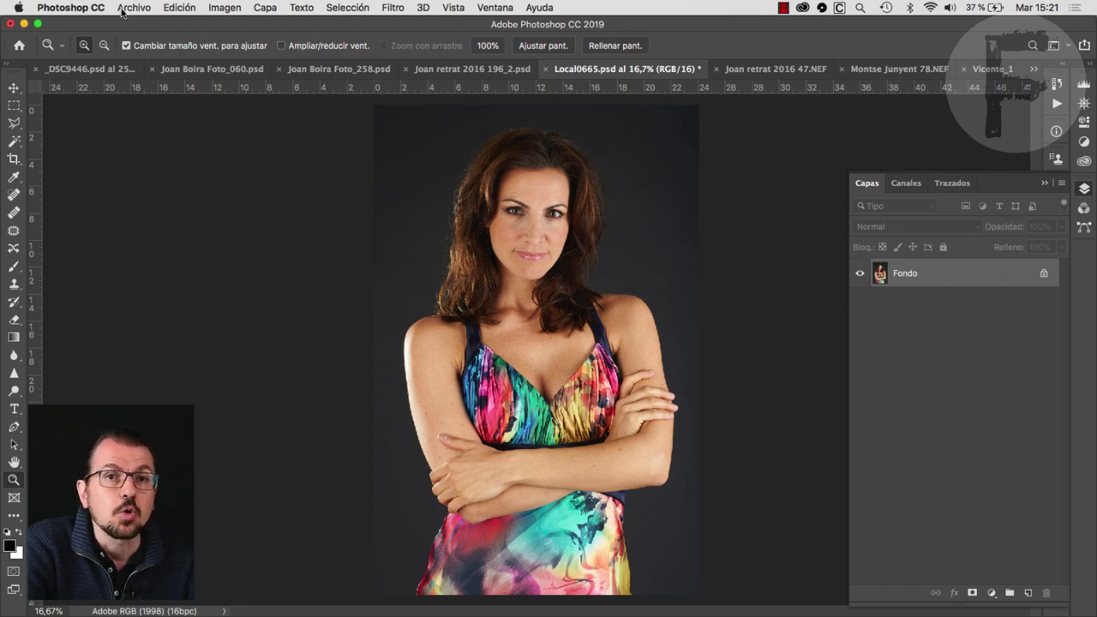
- Place Worn.jpg as an embedded image over the portrait
left_click(130, 7)
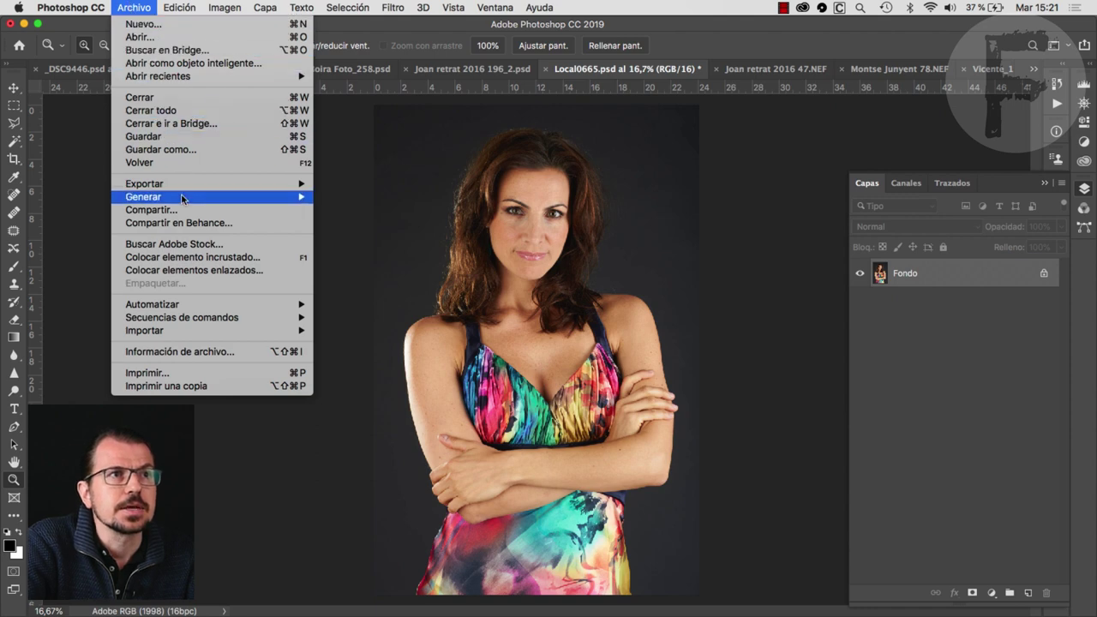
left_click(221, 261)
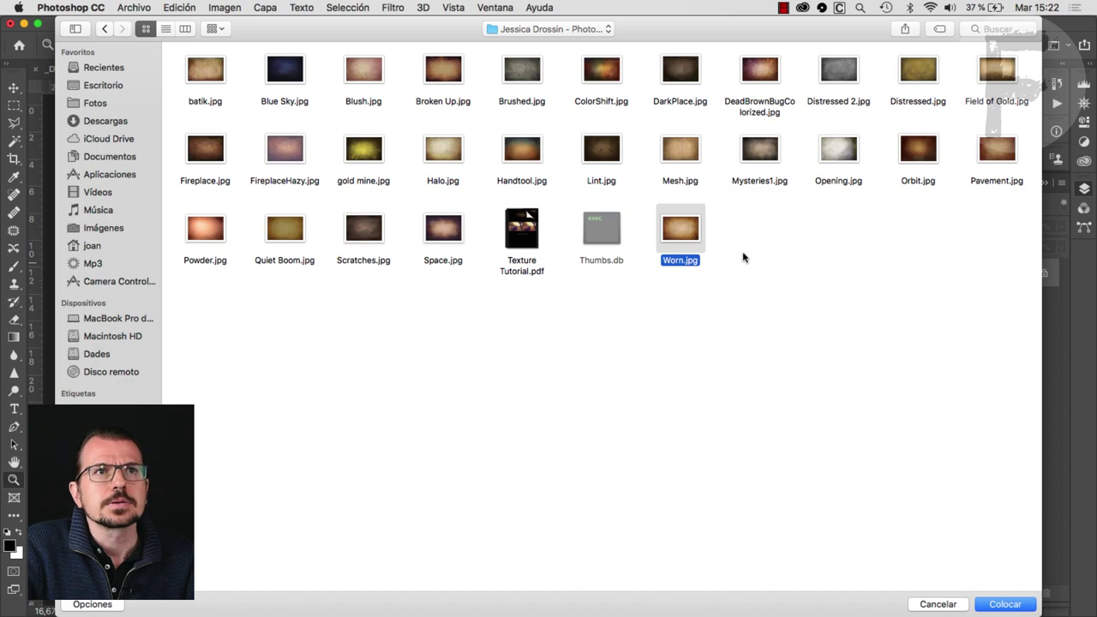
key("space")
key("space")
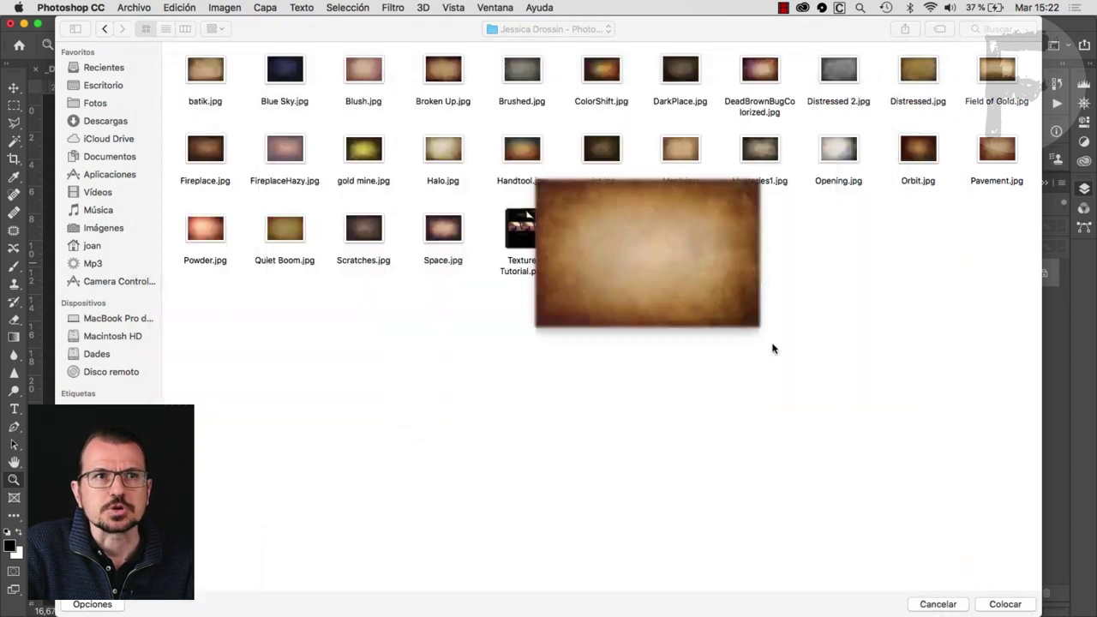
left_click(985, 604)
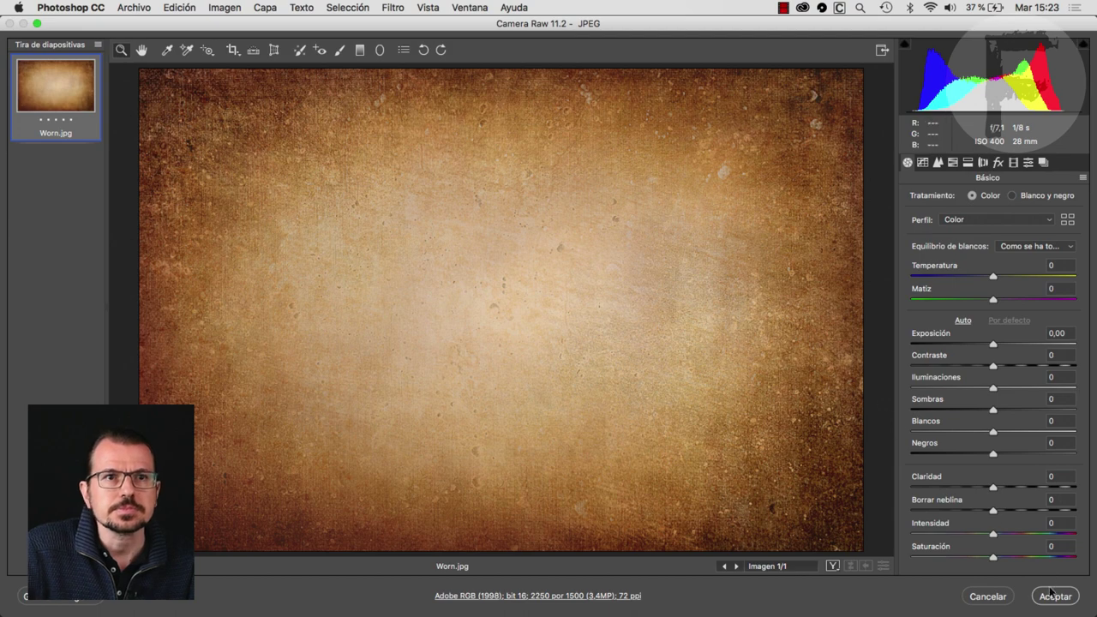
left_click(1053, 596)
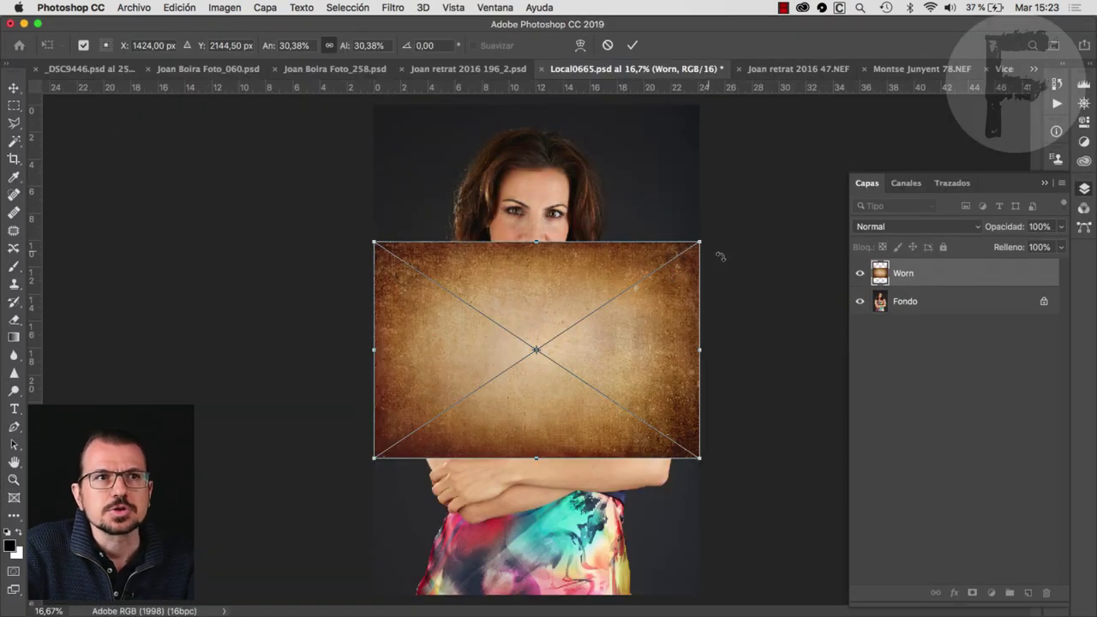
- Rotate the Worn texture -90° and stretch it to fill the whole canvas
left_click_drag(703, 219, 402, 181)
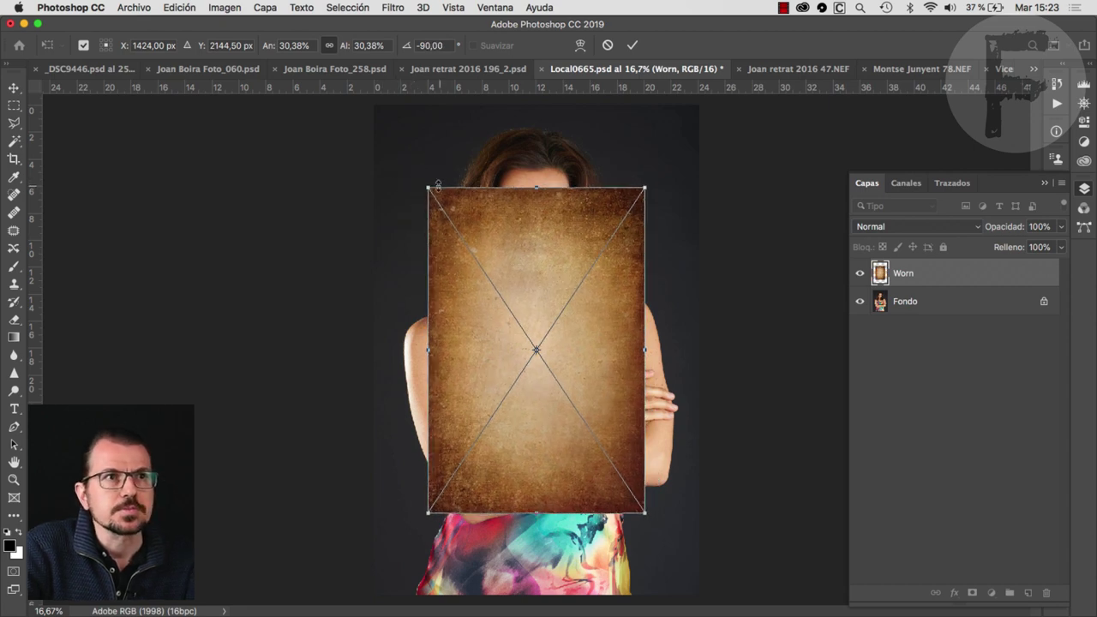
left_click_drag(424, 180, 363, 90)
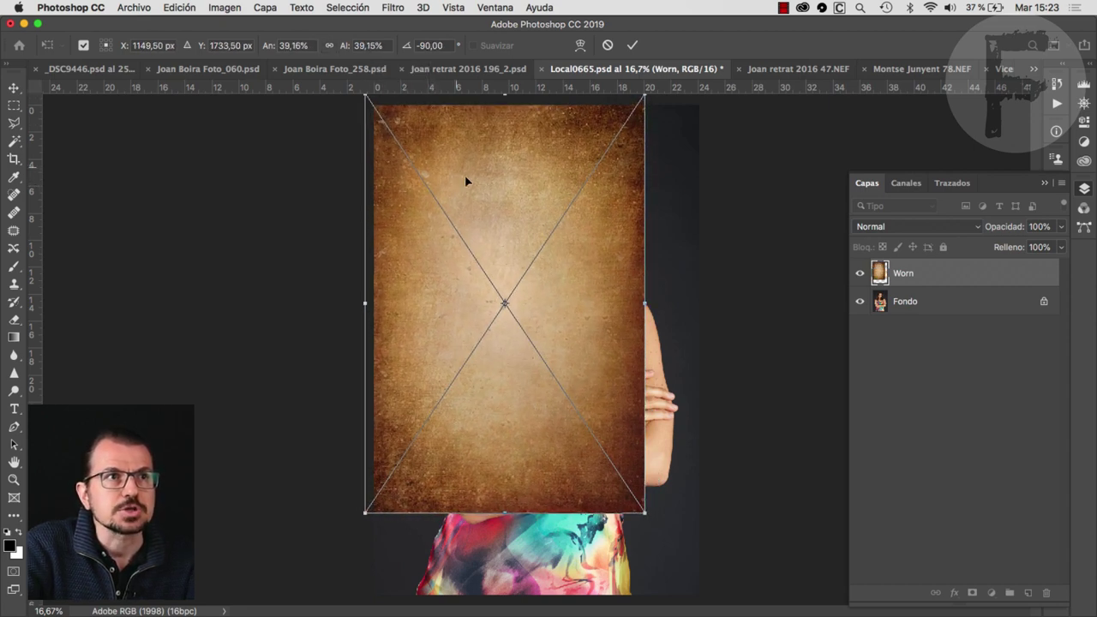
left_click_drag(644, 512, 699, 604)
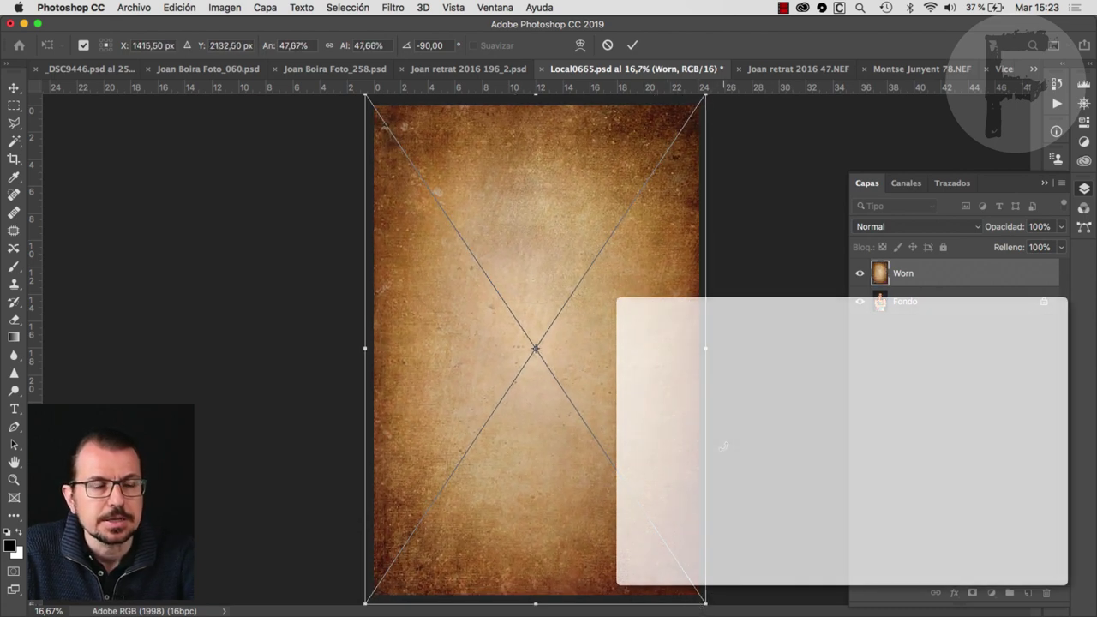
key("Return")
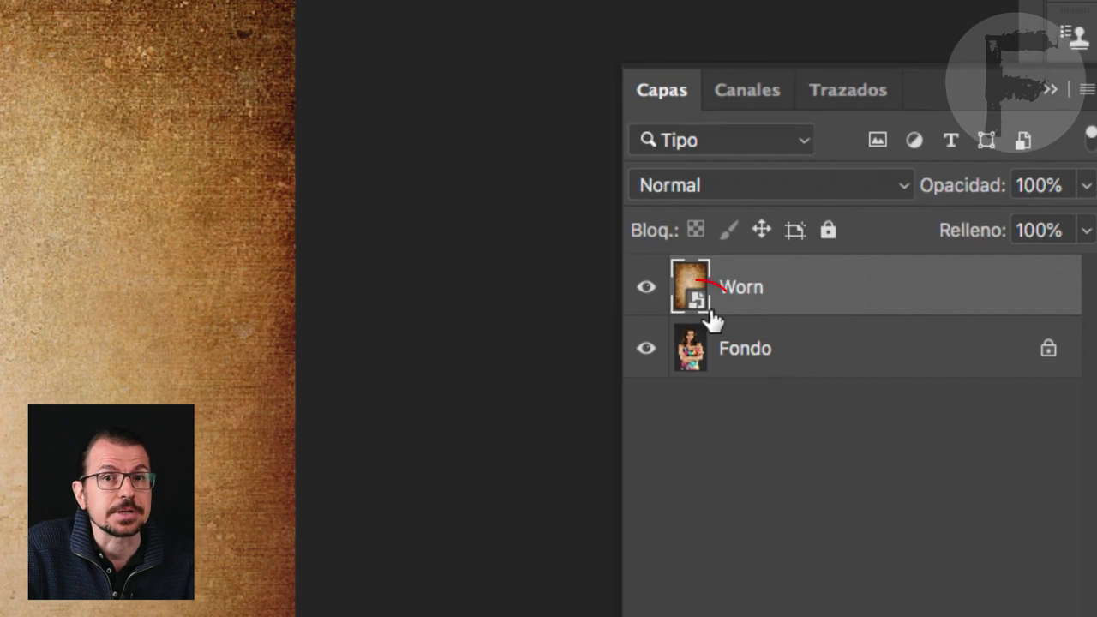
- Rasterize the Worn smart object layer into a normal pixel layer
right_click(738, 281)
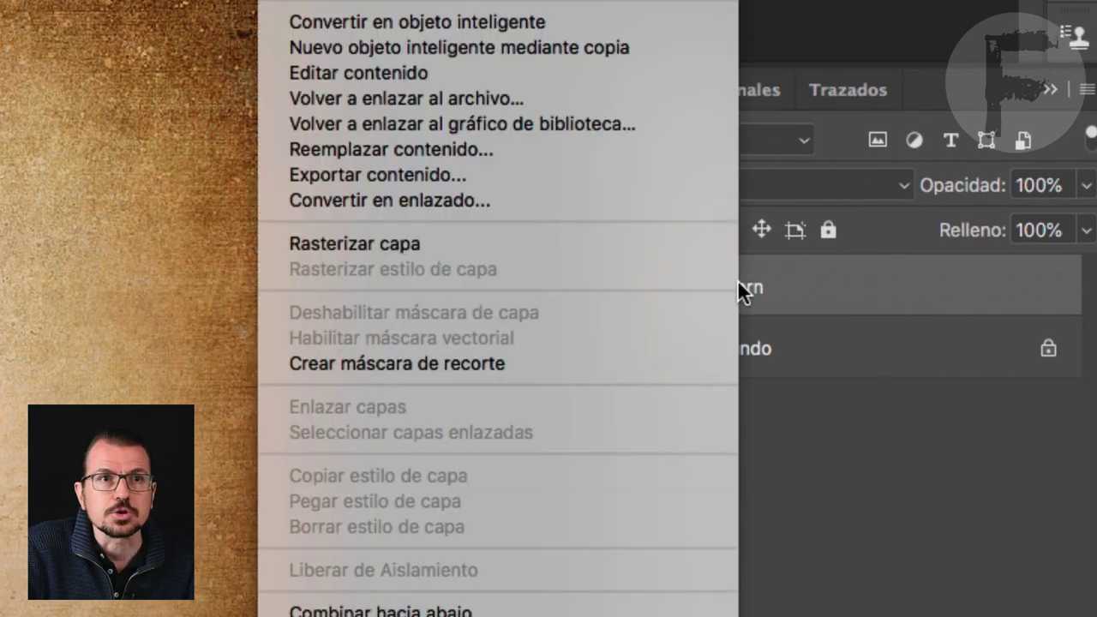
left_click(610, 244)
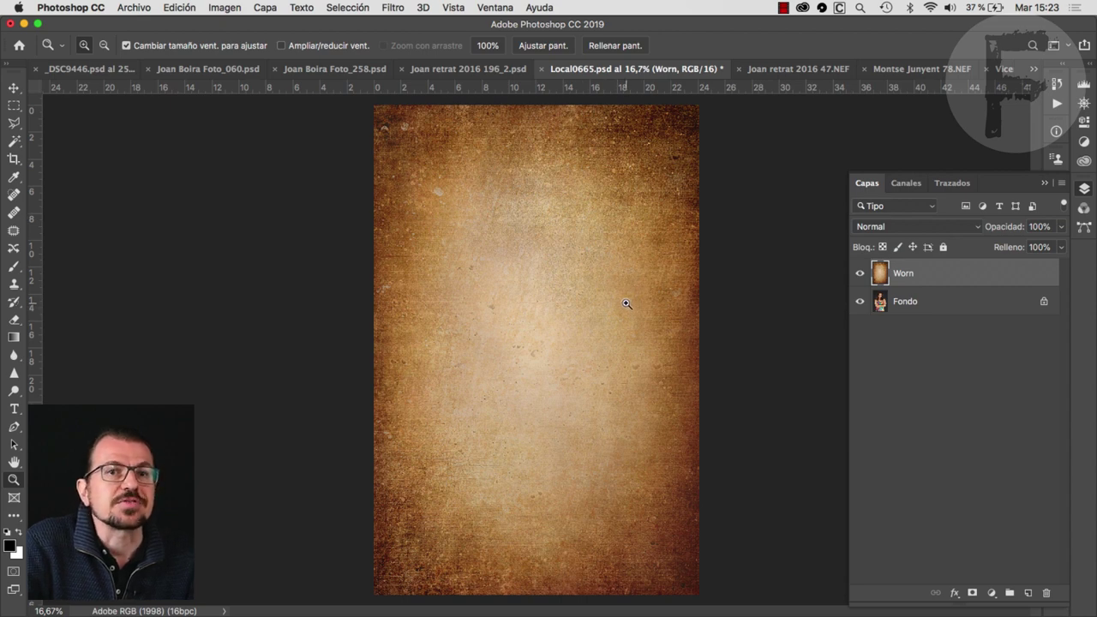
- Soften the Worn layer with a Gaussian Blur of about 30,3 px radius
left_click(393, 7)
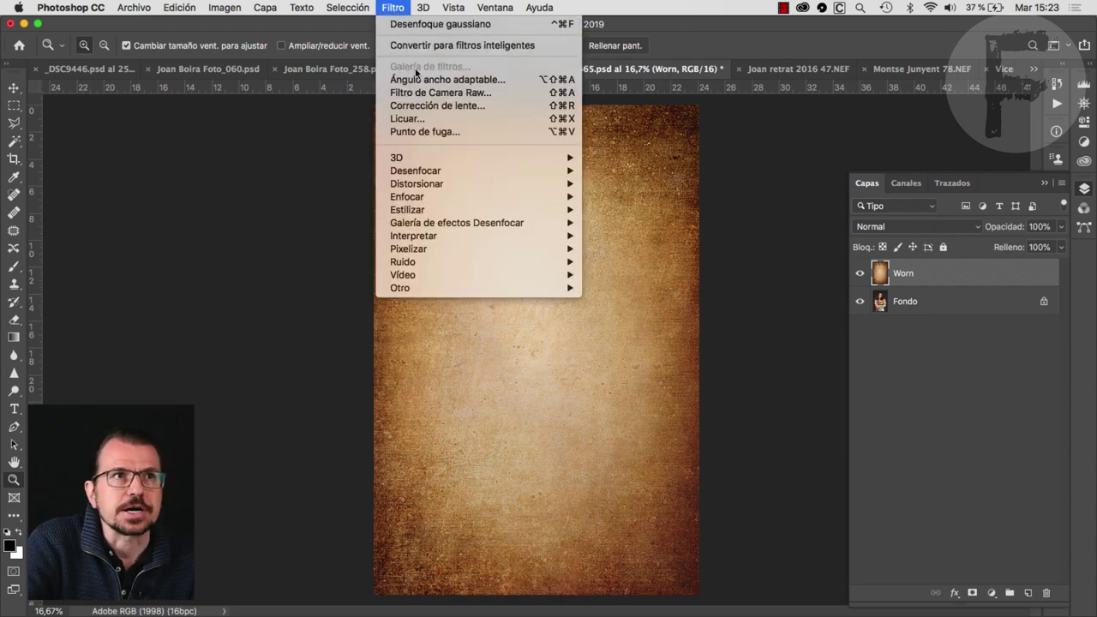
mouse_move(416, 171)
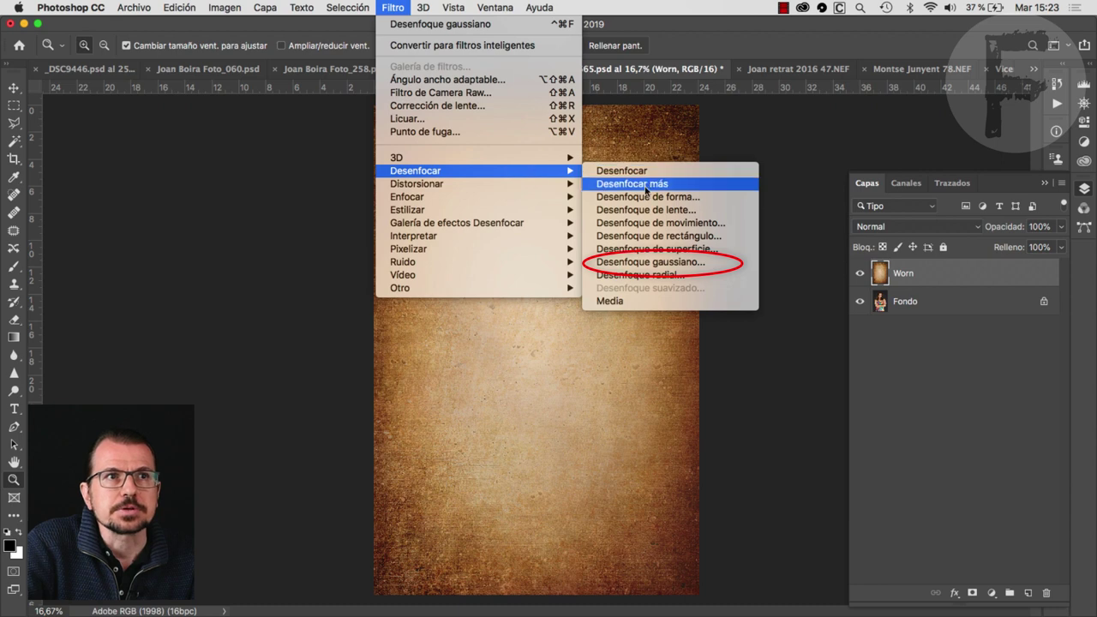
left_click(650, 261)
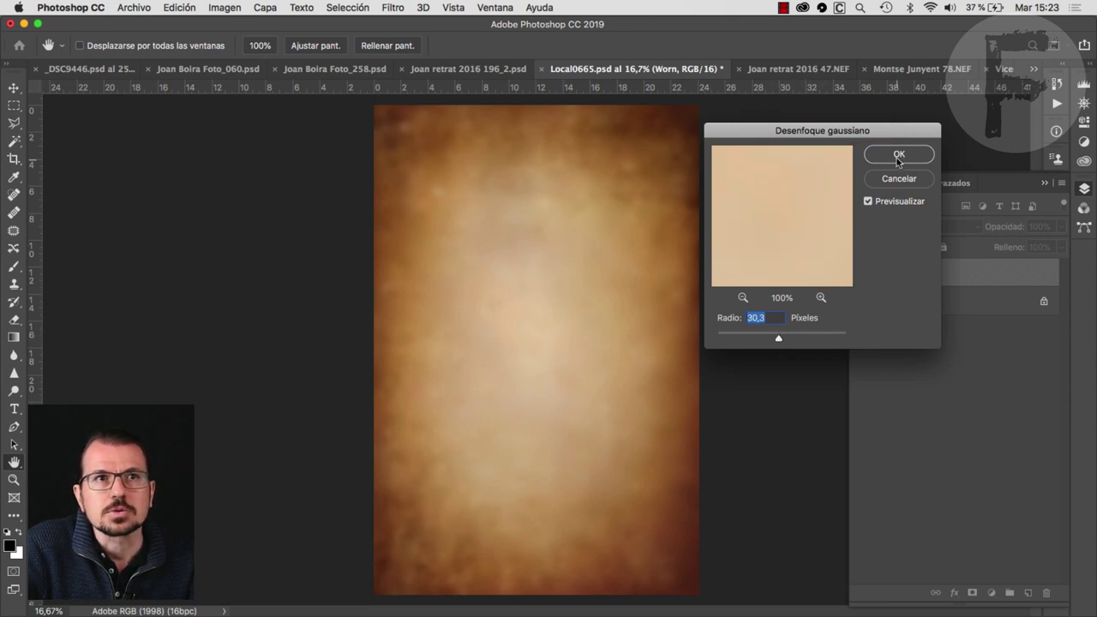
key("Return")
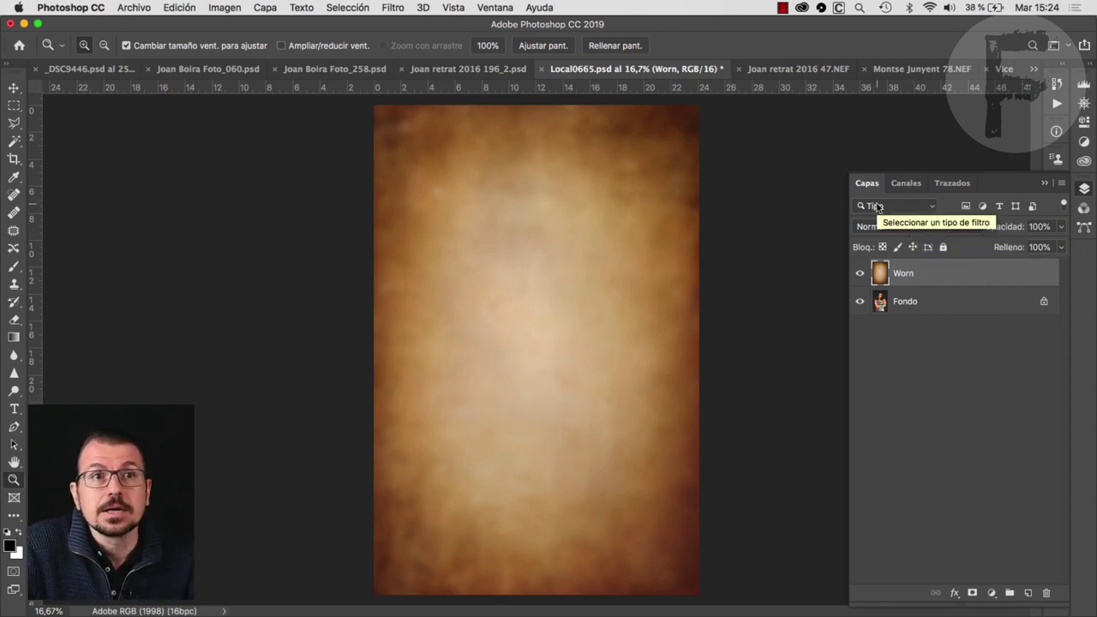
- Set the Worn layer to Luz suave (Soft Light) blending and give it a white layer mask
left_click(910, 232)
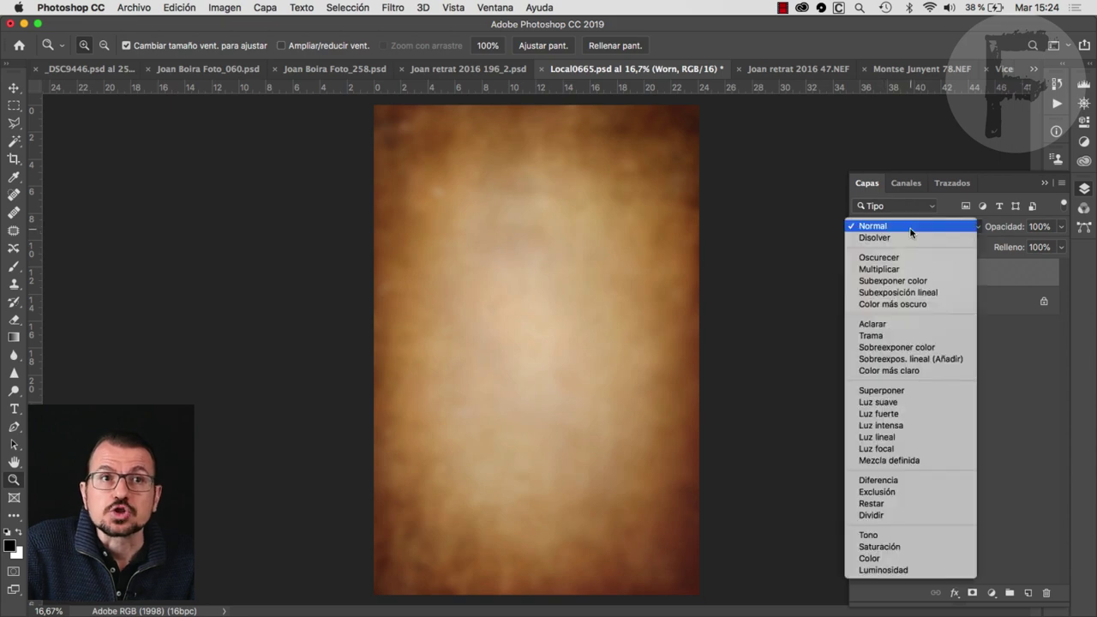
left_click(900, 406)
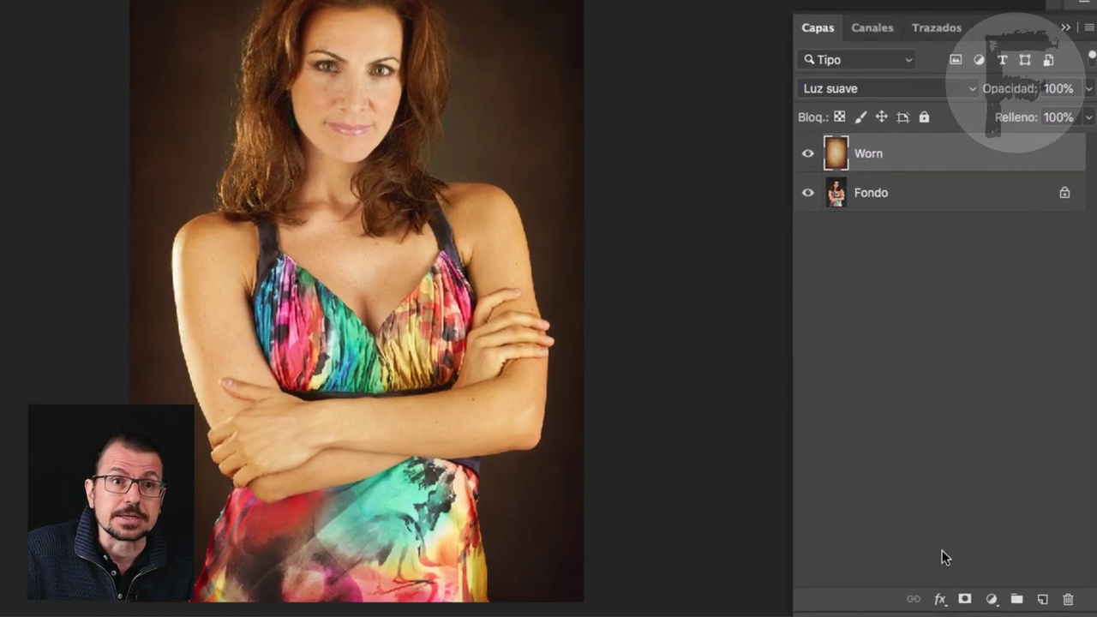
left_click(965, 599)
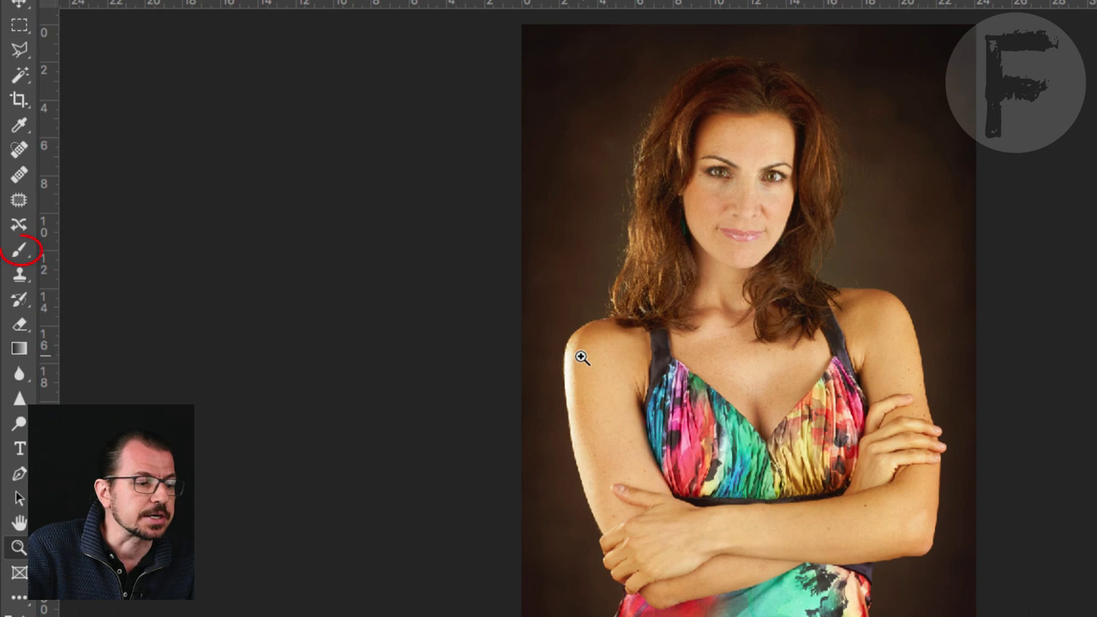
- Paint black on the mask down the woman's face and chest with a soft 487 px brush
key("b")
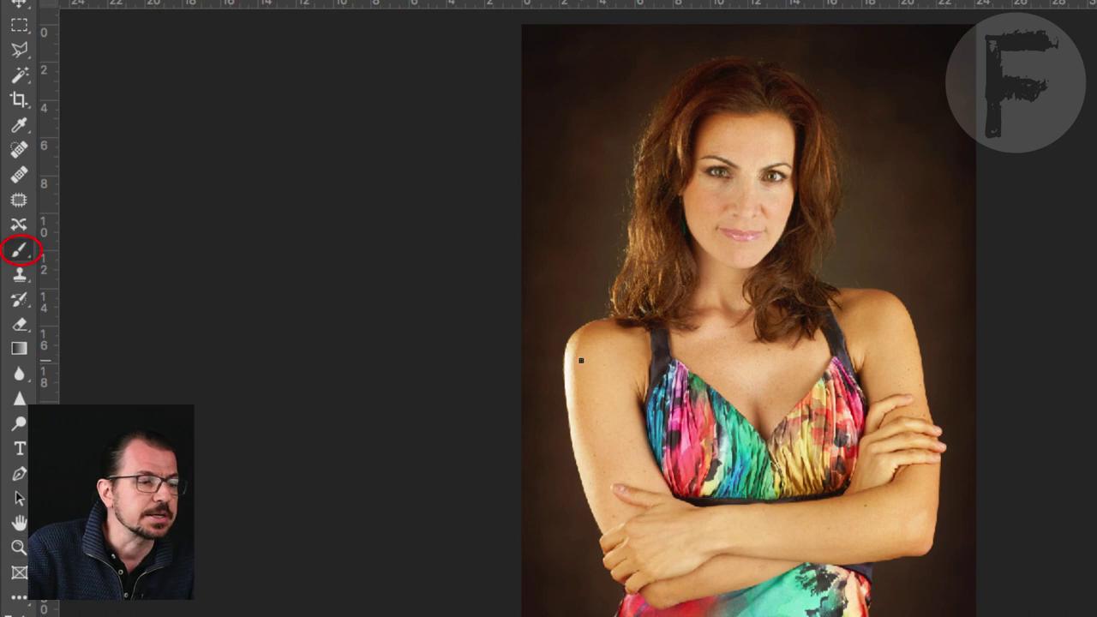
right_click(782, 347)
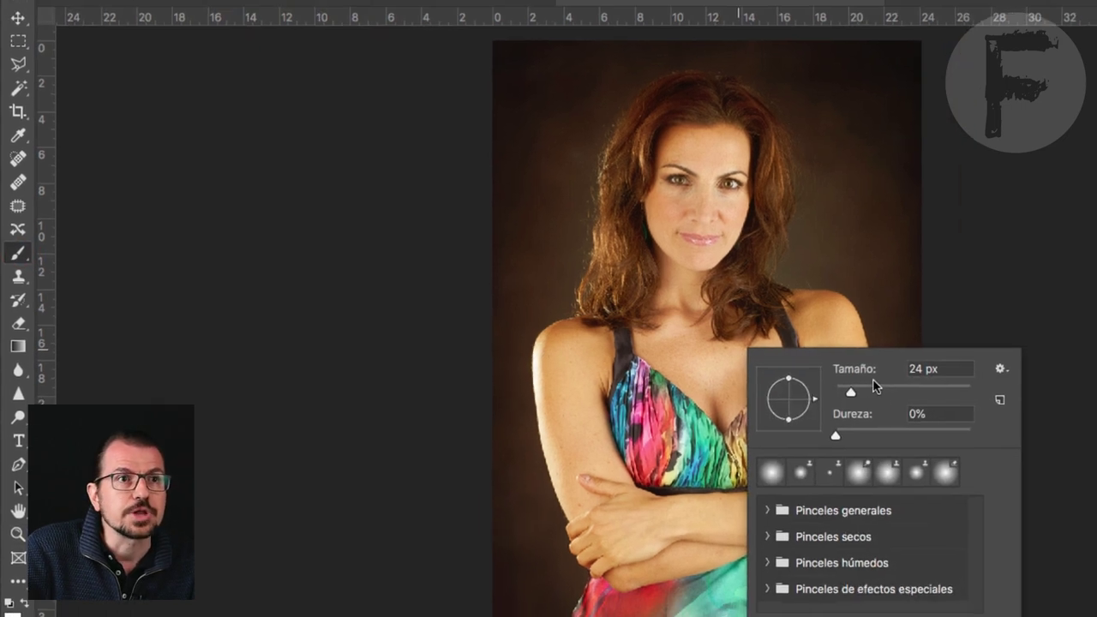
left_click_drag(782, 378, 839, 381)
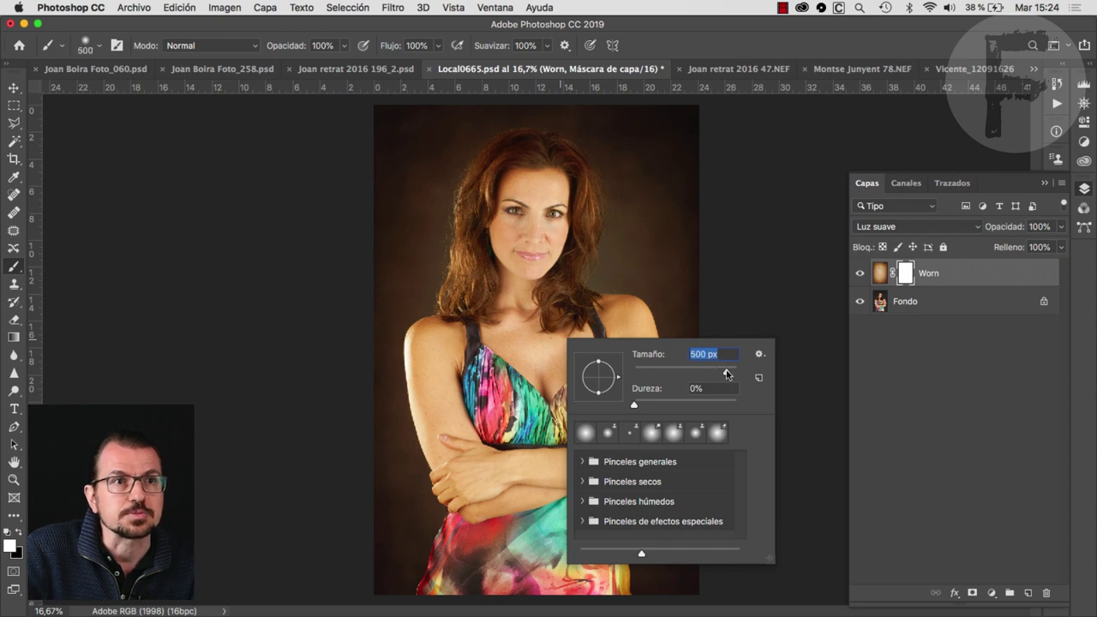
left_click_drag(726, 374, 724, 374)
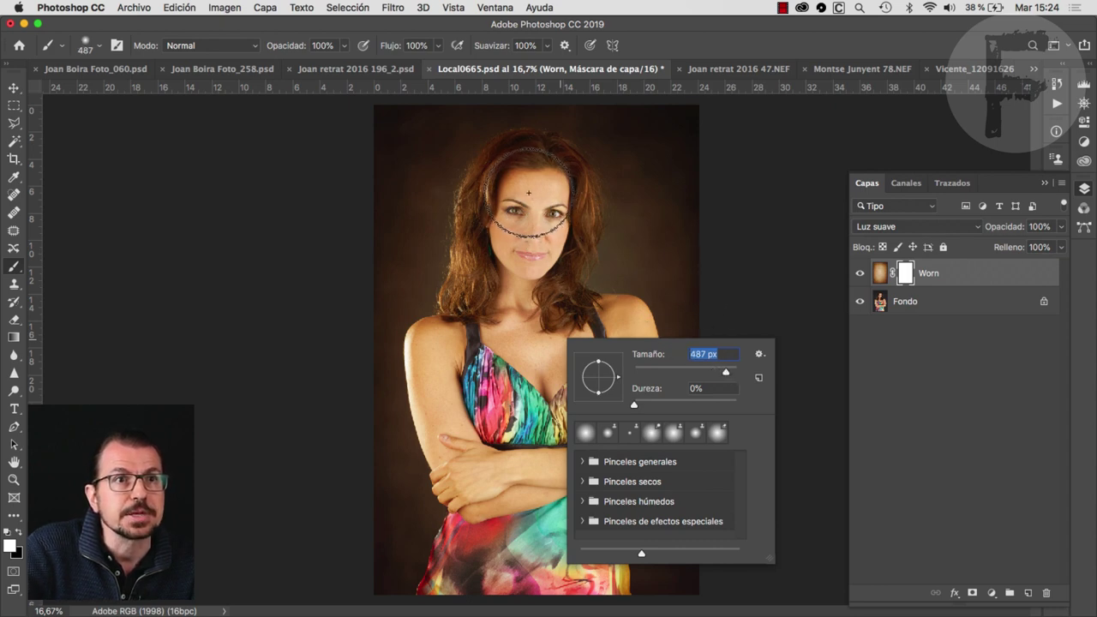
key("Return")
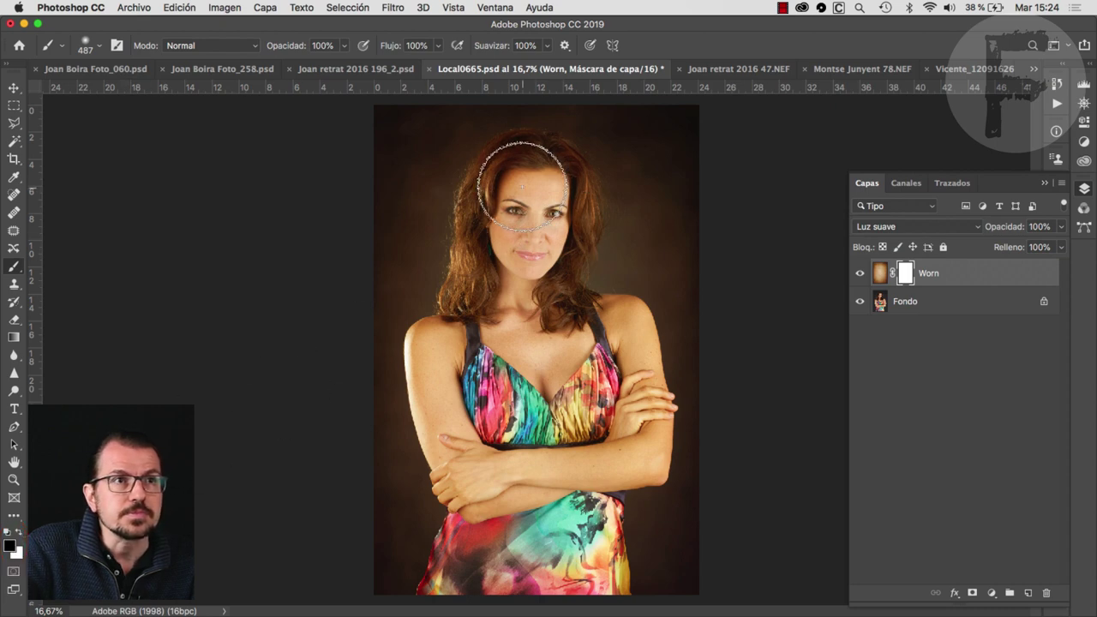
left_click_drag(516, 276, 506, 531)
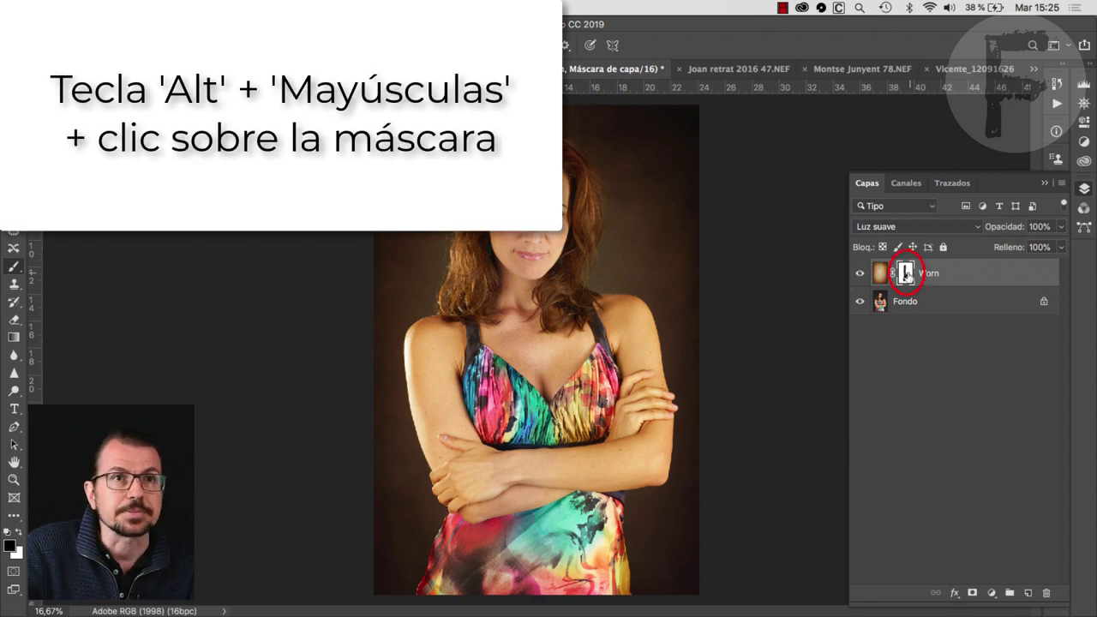
- Show the mask as a red overlay and paint black over her hair and shoulder
left_click(907, 276, "alt+shift")
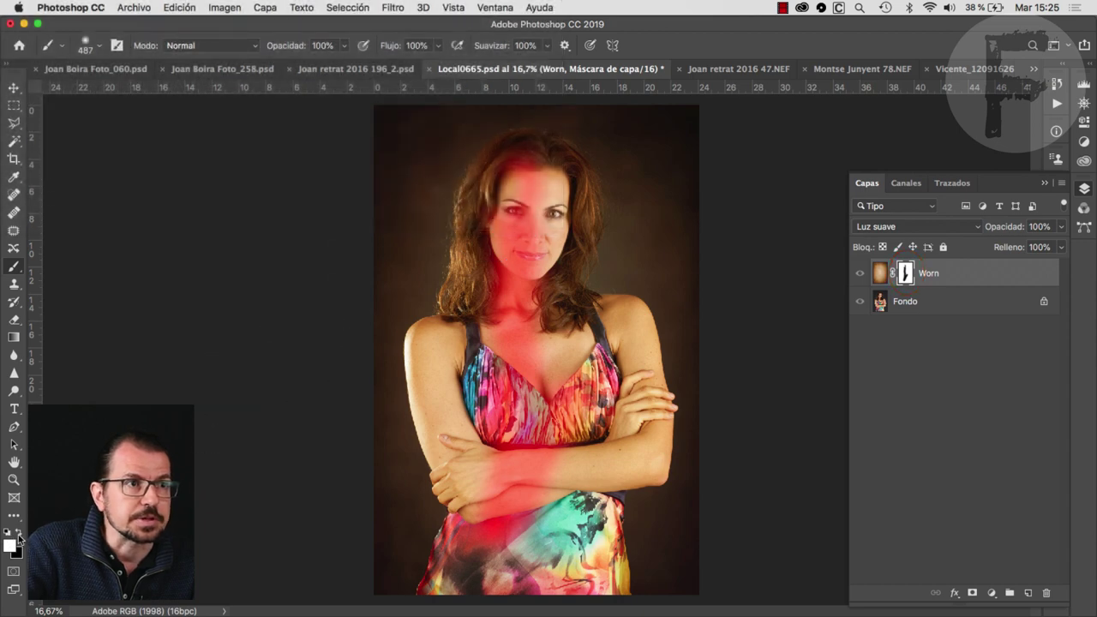
mouse_move(514, 171)
left_mouse_down()
mouse_move(479, 349)
mouse_move(468, 583)
mouse_move(660, 411)
mouse_move(634, 352)
mouse_move(572, 325)
mouse_move(535, 462)
mouse_move(539, 185)
mouse_move(522, 150)
mouse_move(500, 209)
mouse_move(511, 334)
mouse_move(437, 356)
mouse_move(465, 453)
mouse_move(526, 465)
mouse_move(587, 367)
mouse_move(623, 439)
mouse_move(568, 453)
mouse_move(548, 377)
left_mouse_up()
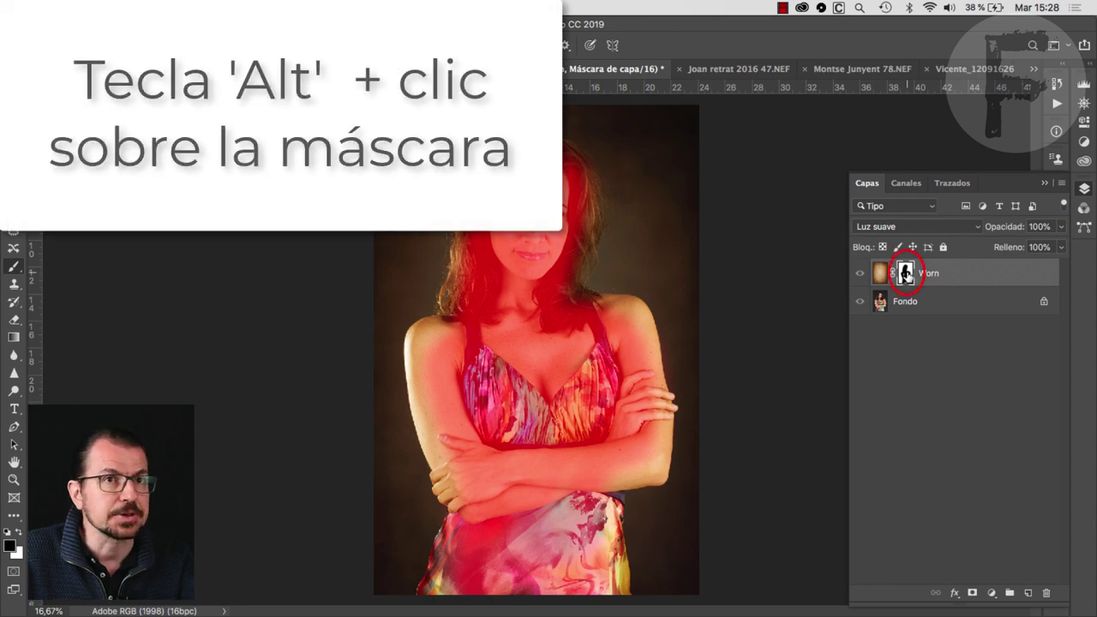
- View the Worn mask on its own and fill its remaining white gap with black
key("backslash")
left_click(906, 274, "alt")
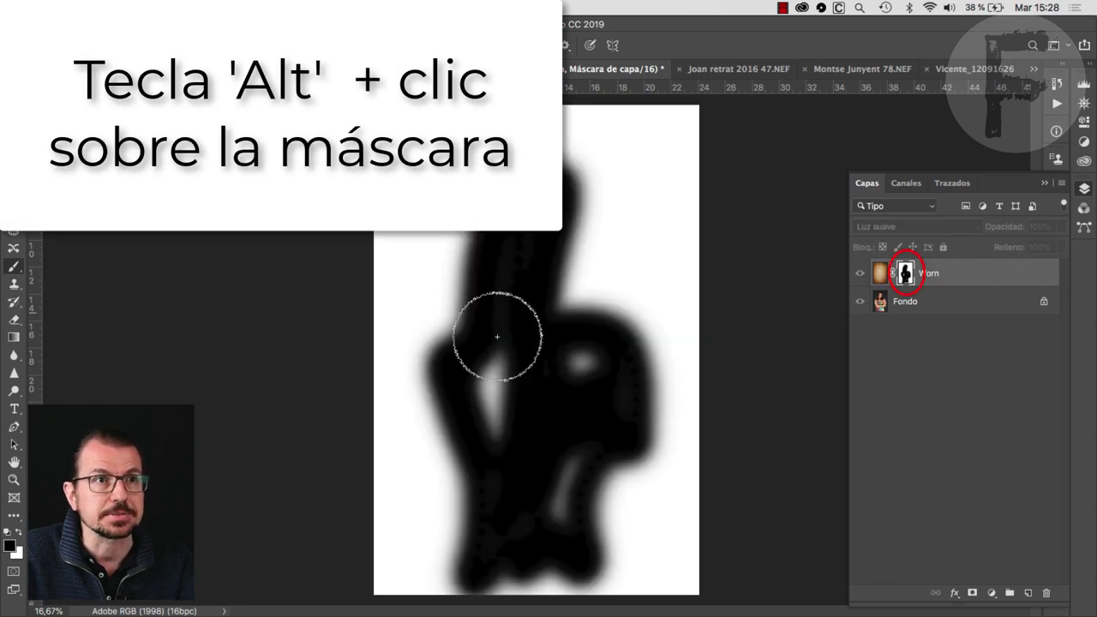
mouse_move(497, 325)
left_mouse_down()
mouse_move(488, 367)
mouse_move(512, 444)
mouse_move(502, 526)
mouse_move(514, 588)
mouse_move(548, 574)
mouse_move(566, 545)
mouse_move(558, 499)
mouse_move(568, 417)
mouse_move(592, 362)
mouse_move(584, 350)
left_mouse_up()
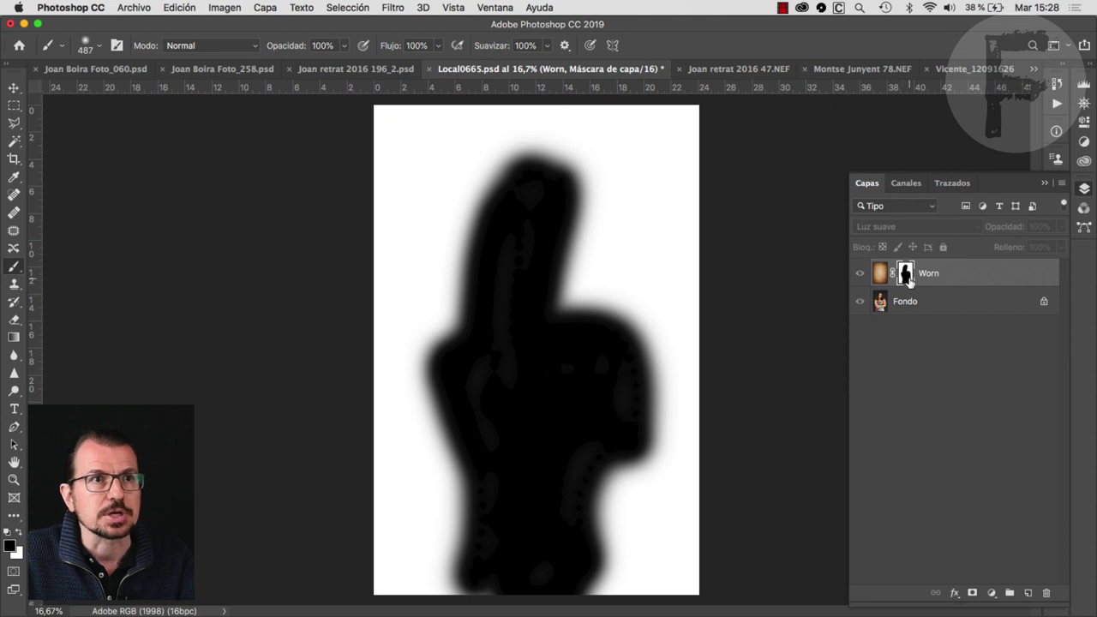
left_click(910, 307)
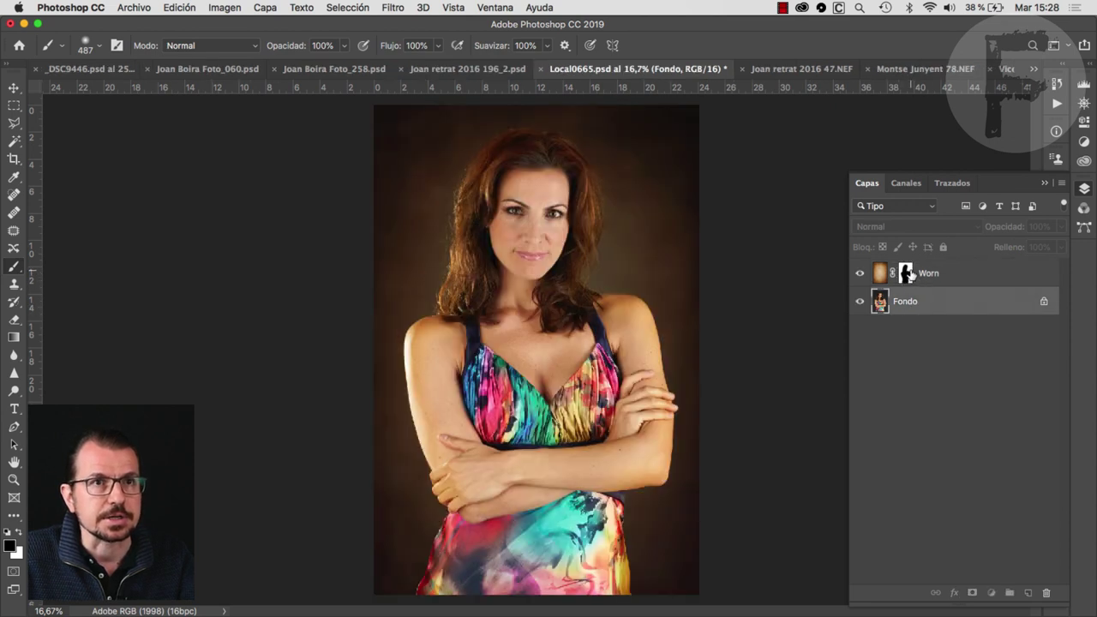
- Shrink the brush to a fully soft 312 px and zoom in on the woman's face
left_click(910, 274)
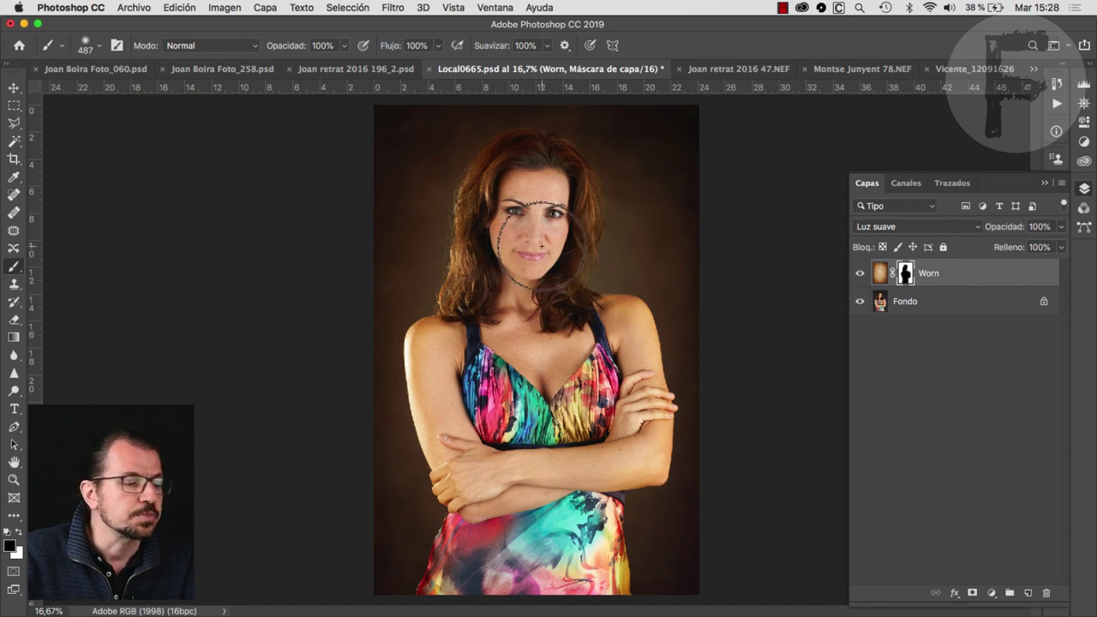
left_click_drag(531, 225, 518, 224)
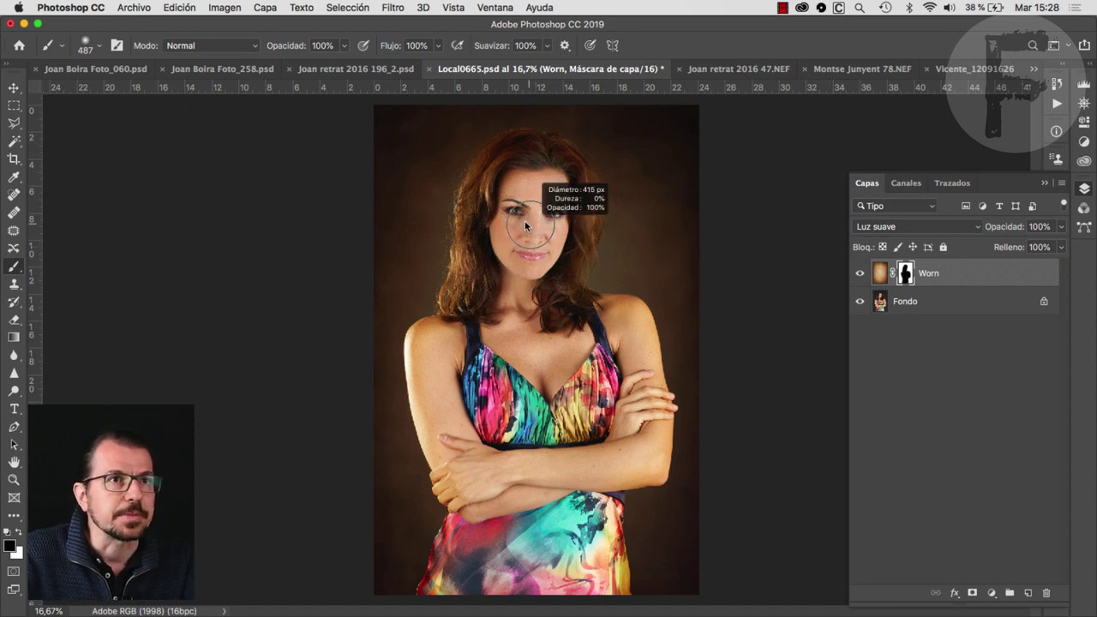
left_click(511, 179)
left_click(507, 178)
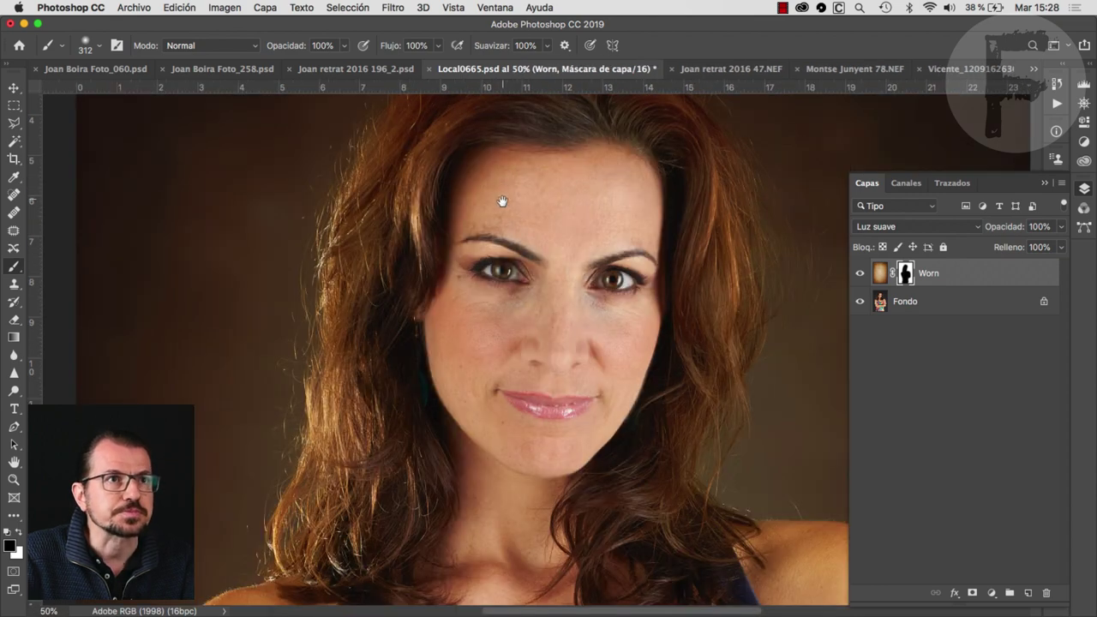
left_click_drag(514, 274, 523, 360)
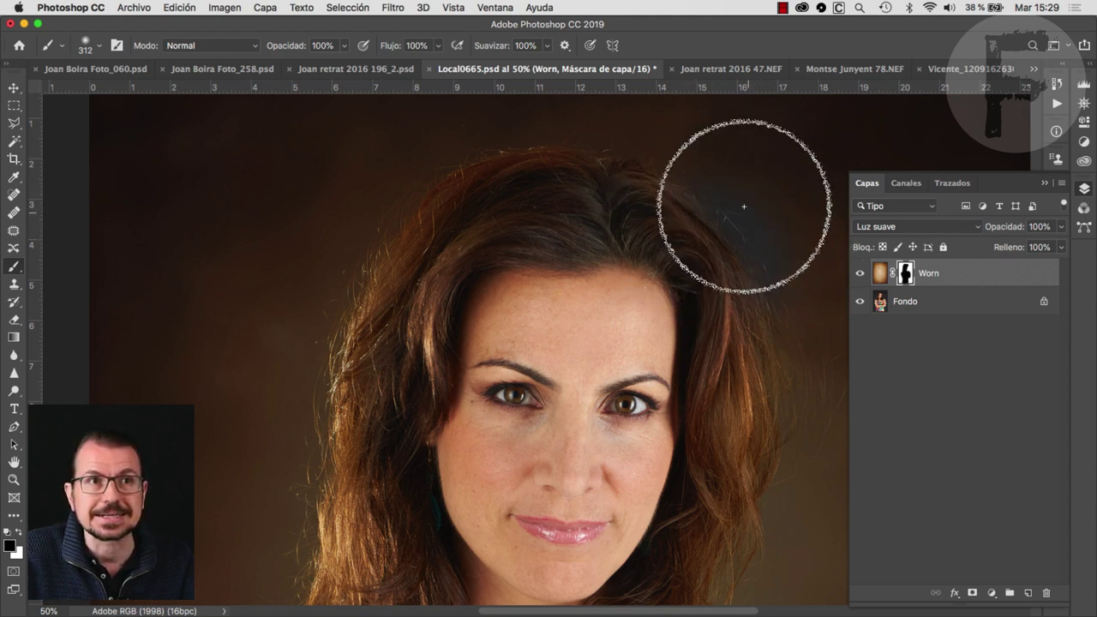
key("x")
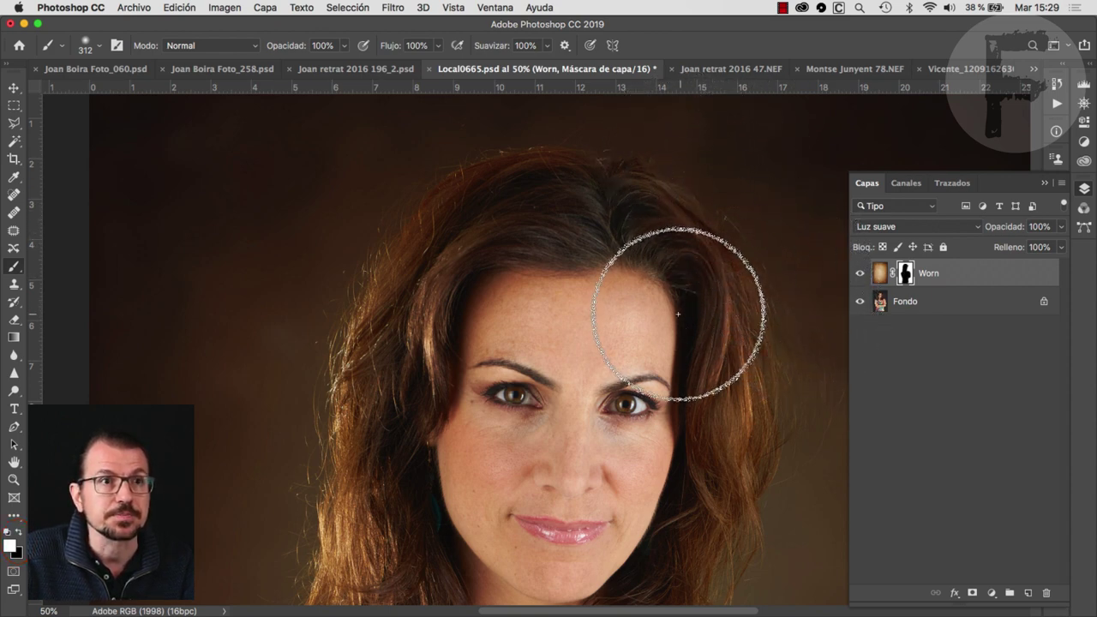
key("x")
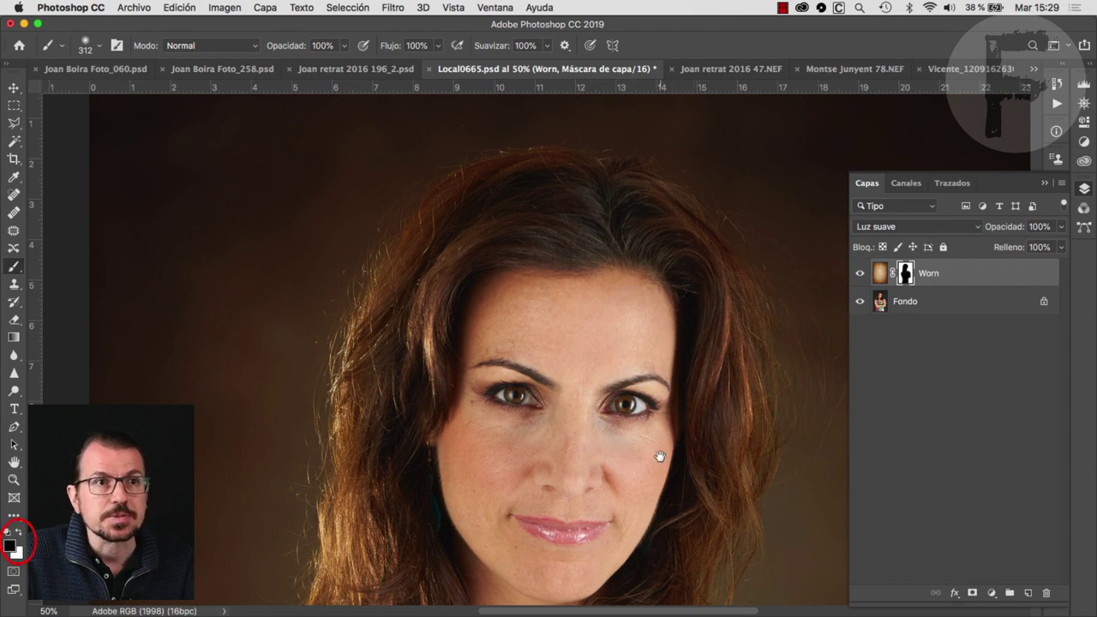
left_click_drag(661, 455, 673, 277)
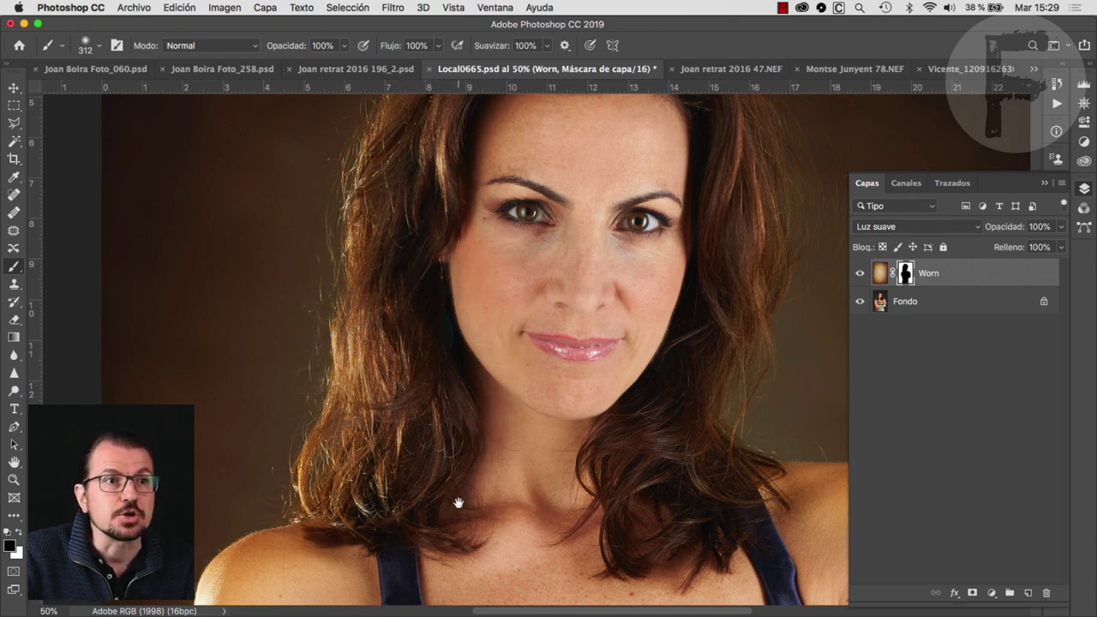
left_click_drag(459, 503, 460, 262)
left_click_drag(296, 369, 288, 282)
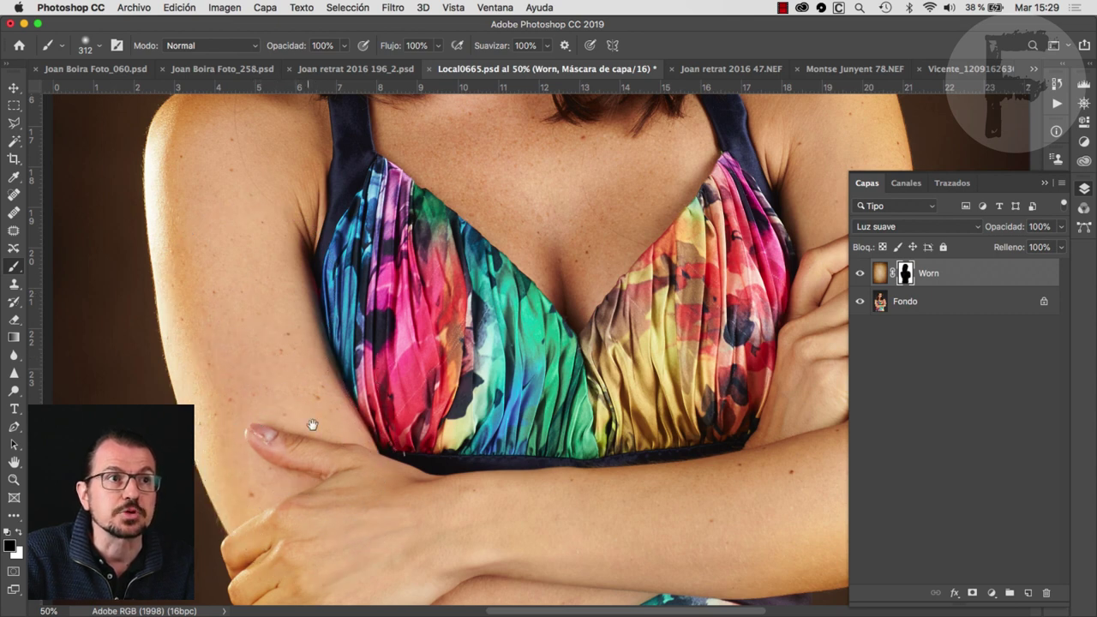
- Mask her arms, dress, chest and shoulders with a 156 px brush, then switch to white
left_click_drag(313, 425, 255, 249)
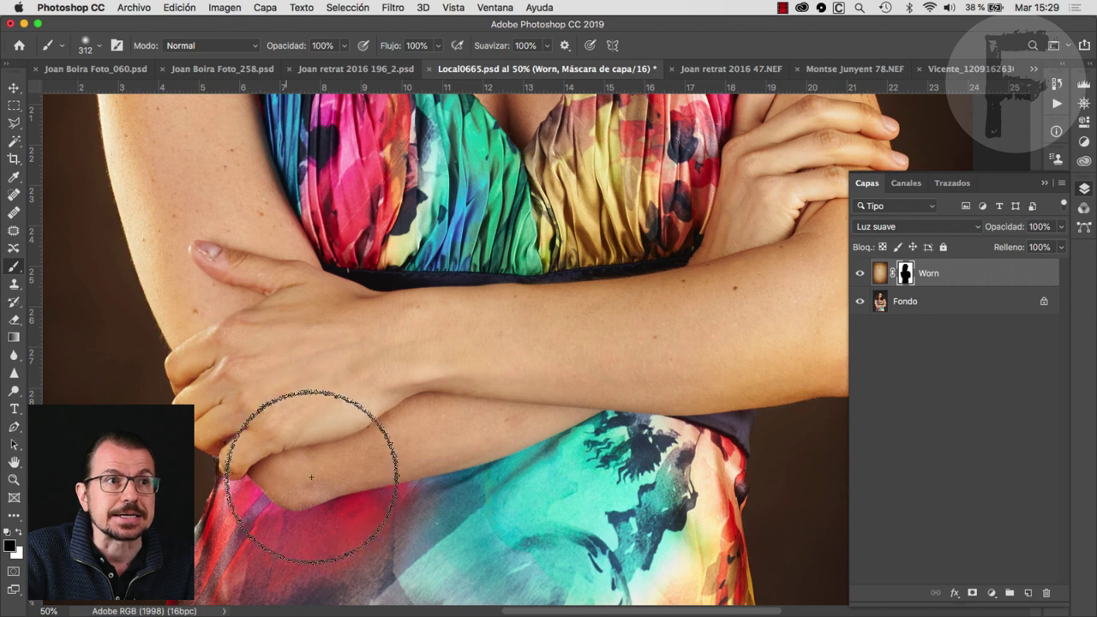
left_click_drag(311, 476, 305, 248)
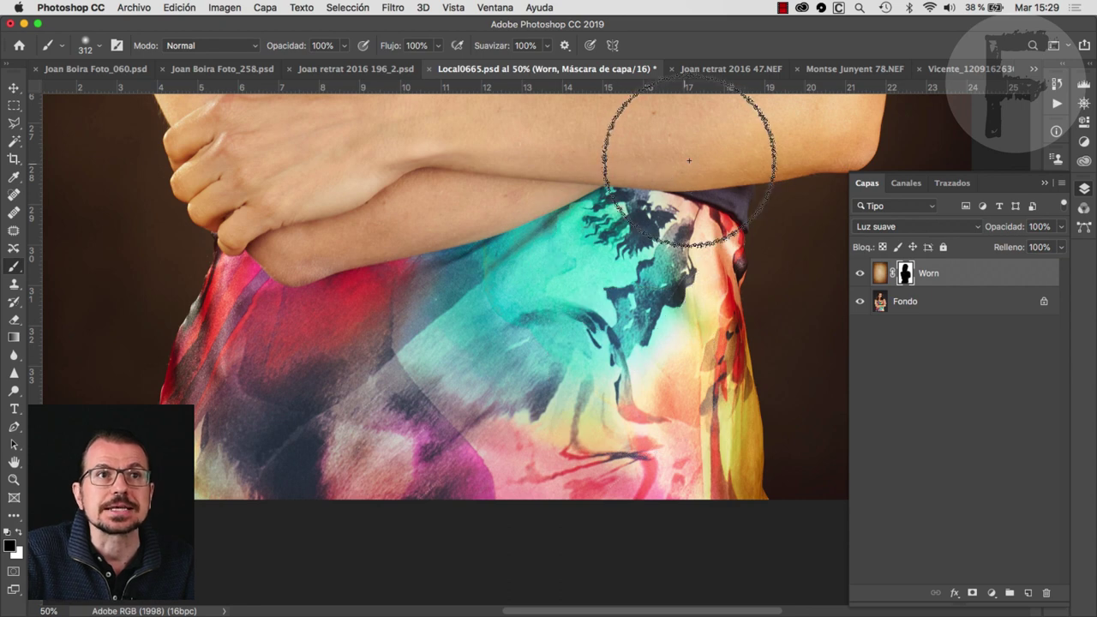
left_click_drag(711, 156, 592, 258)
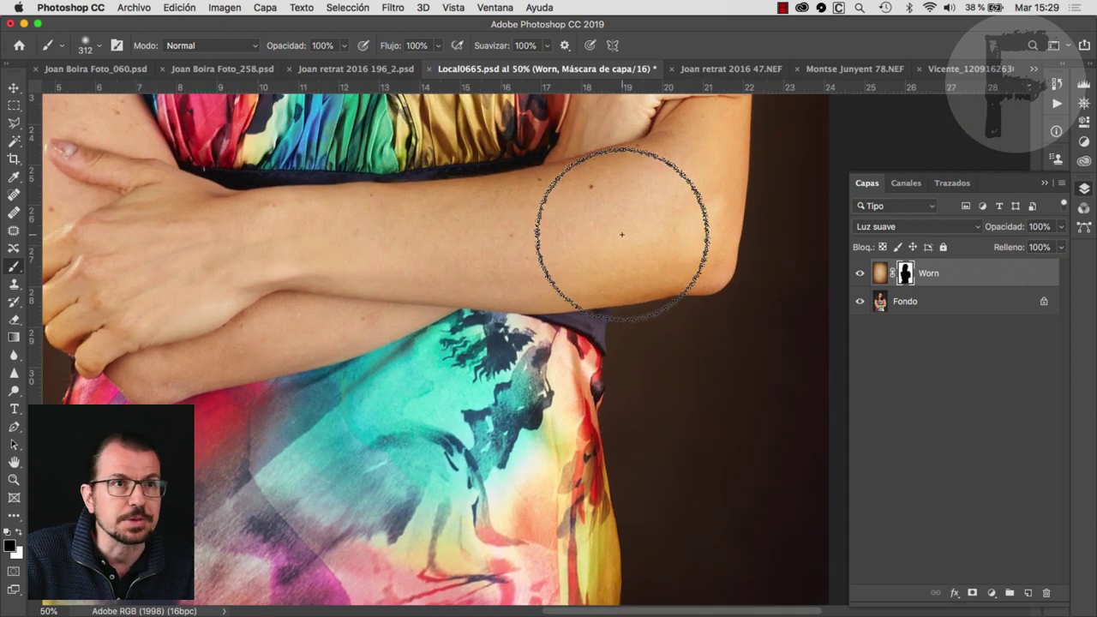
left_click_drag(622, 234, 579, 234)
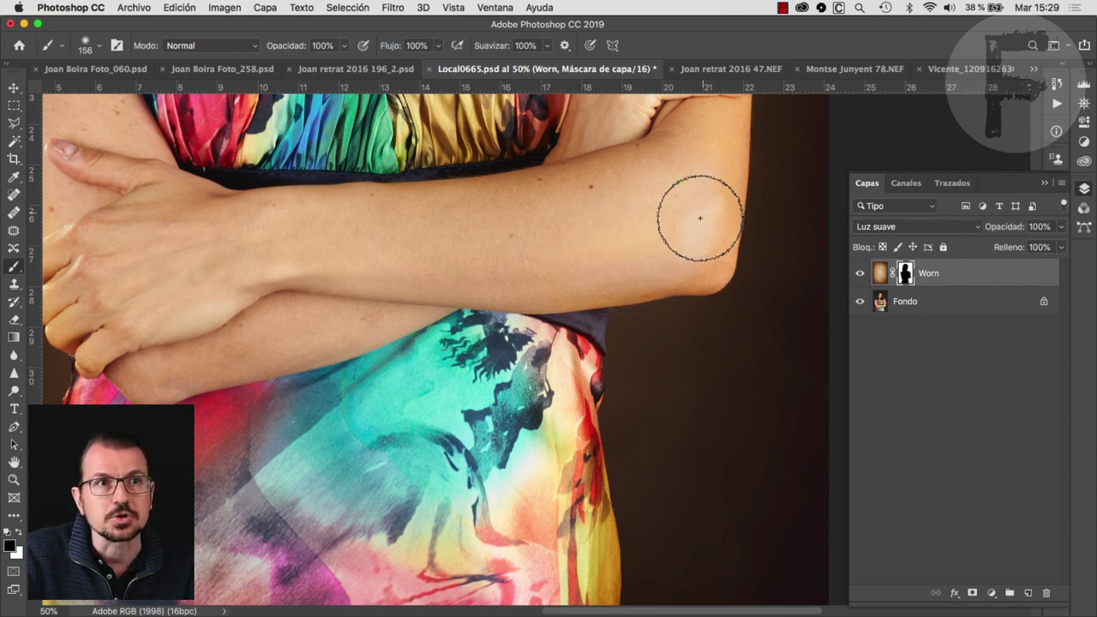
left_click_drag(676, 172, 664, 320)
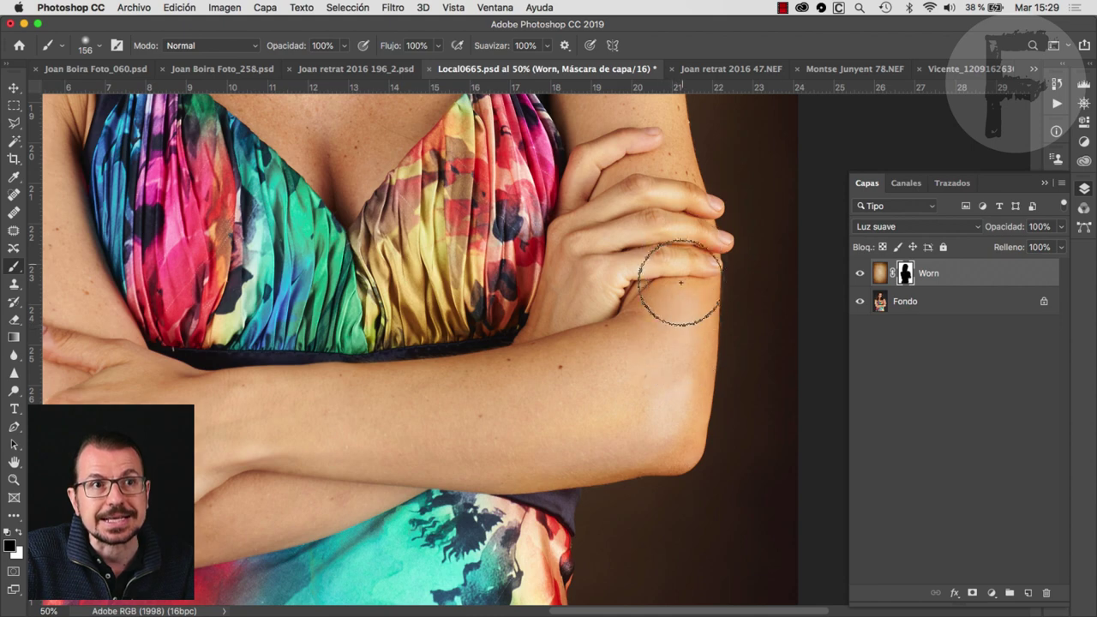
left_click_drag(641, 228, 657, 382)
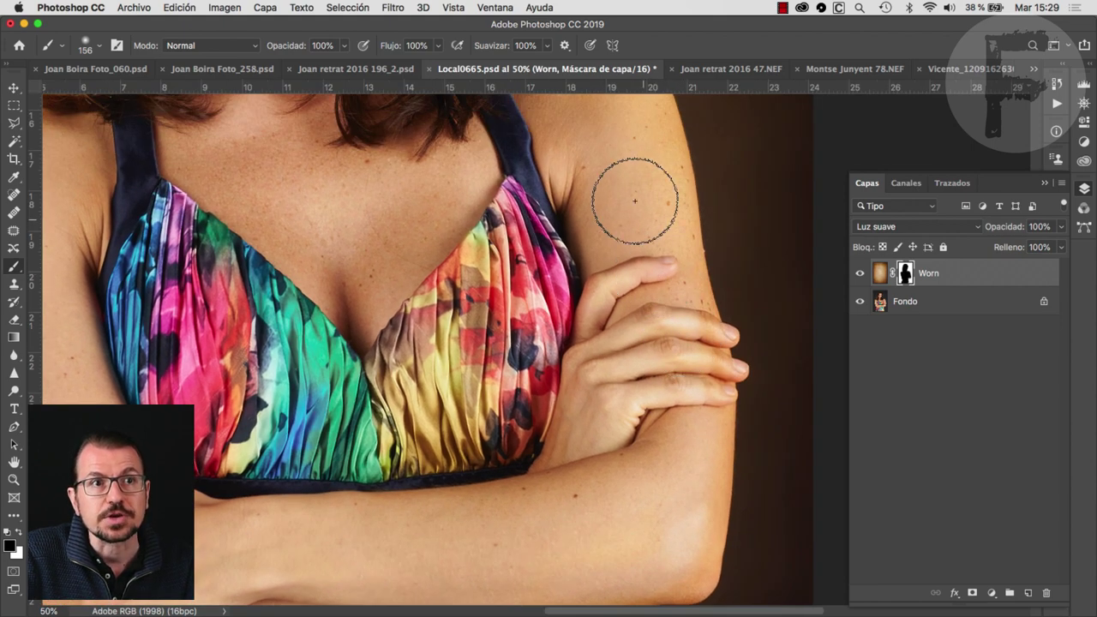
left_click_drag(635, 200, 659, 363)
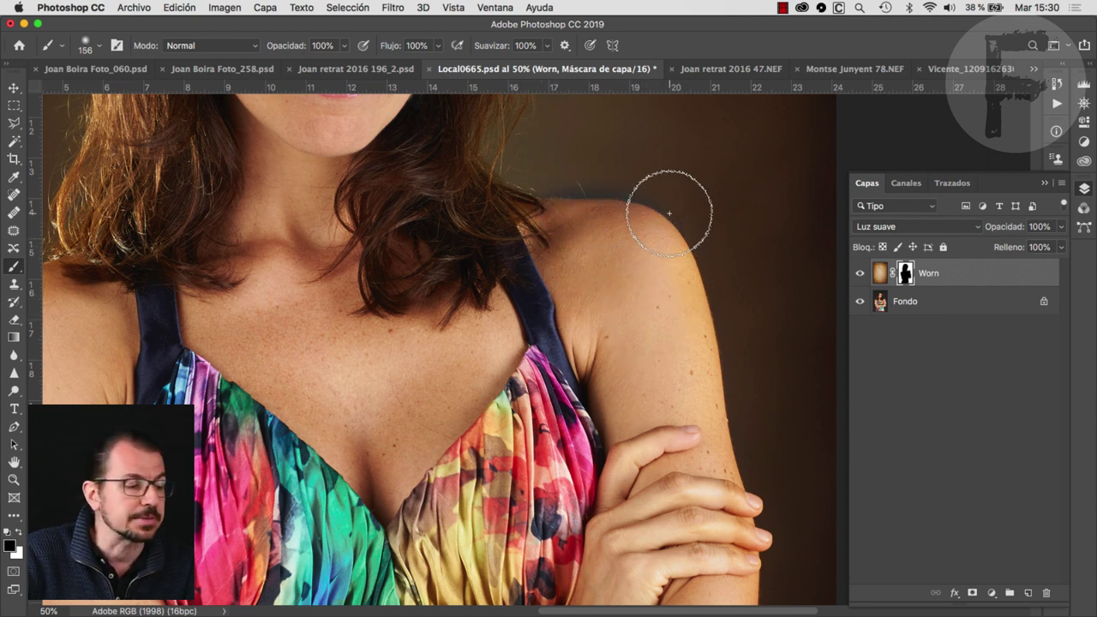
key("x")
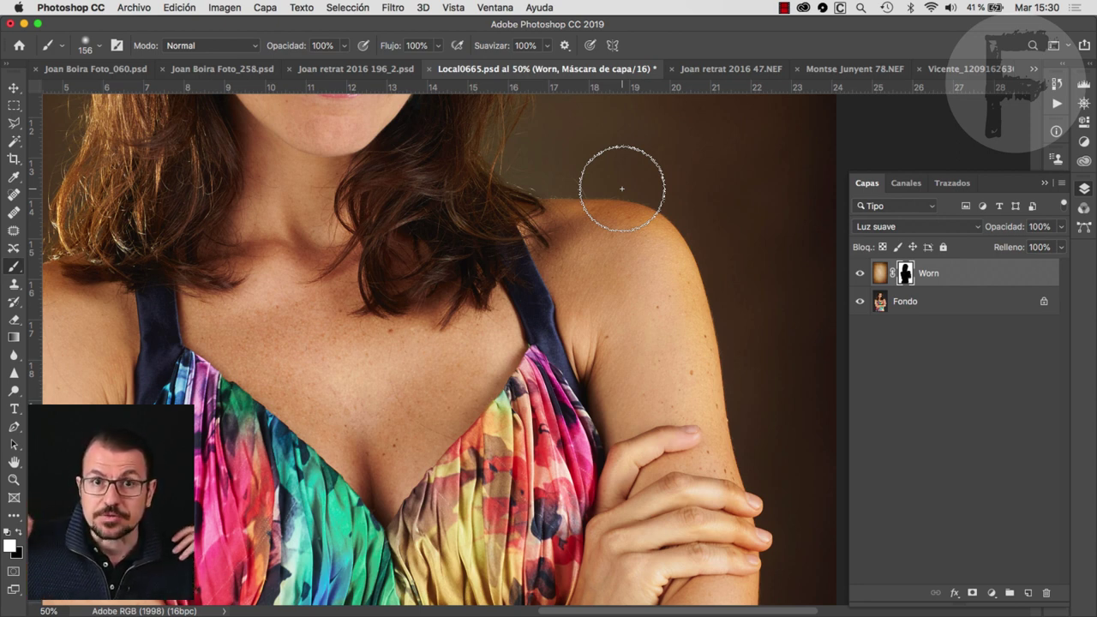
- Pan along the mask edges with white as painting colour, then zoom out to 25%
scroll(304, 390, "up", 10)
scroll(304, 389, "left", 3)
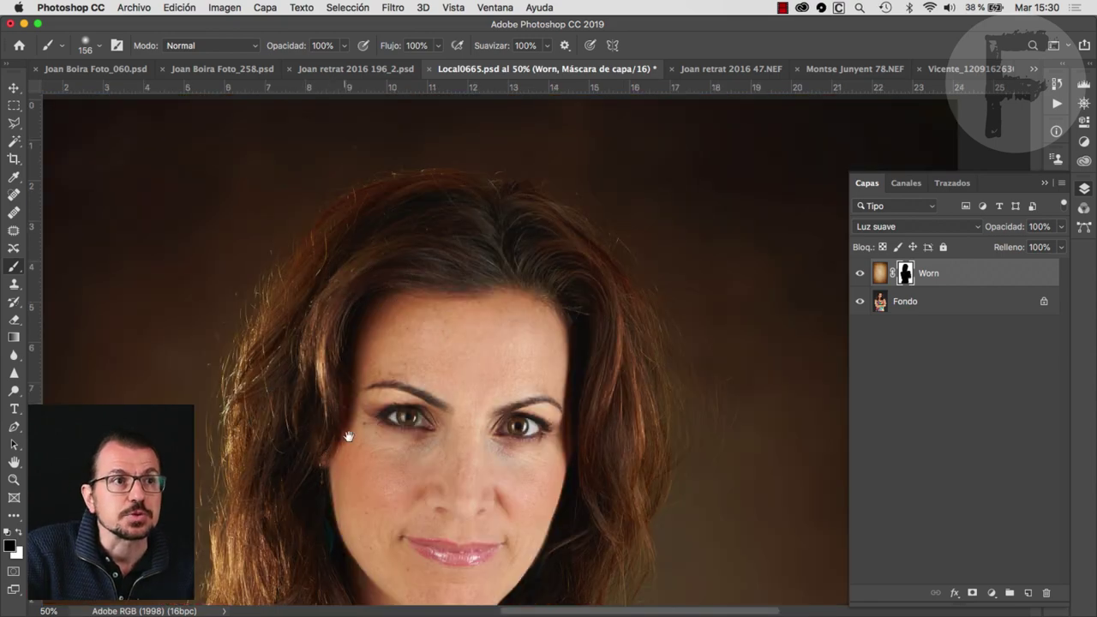
scroll(350, 433, "down", 5)
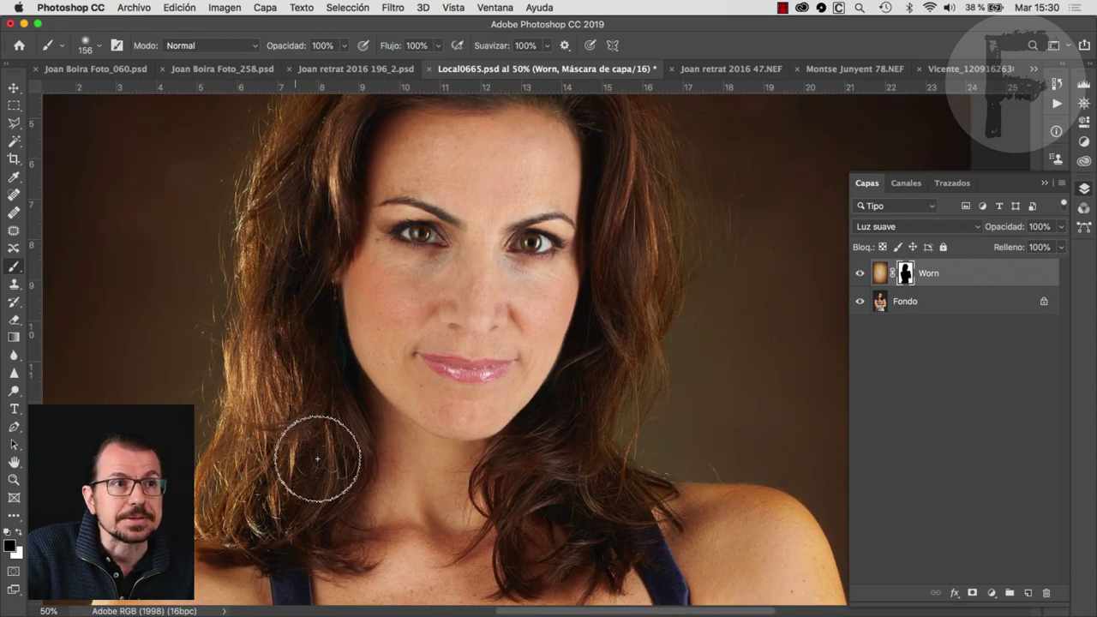
scroll(343, 506, "down", 5)
scroll(343, 506, "left", 1)
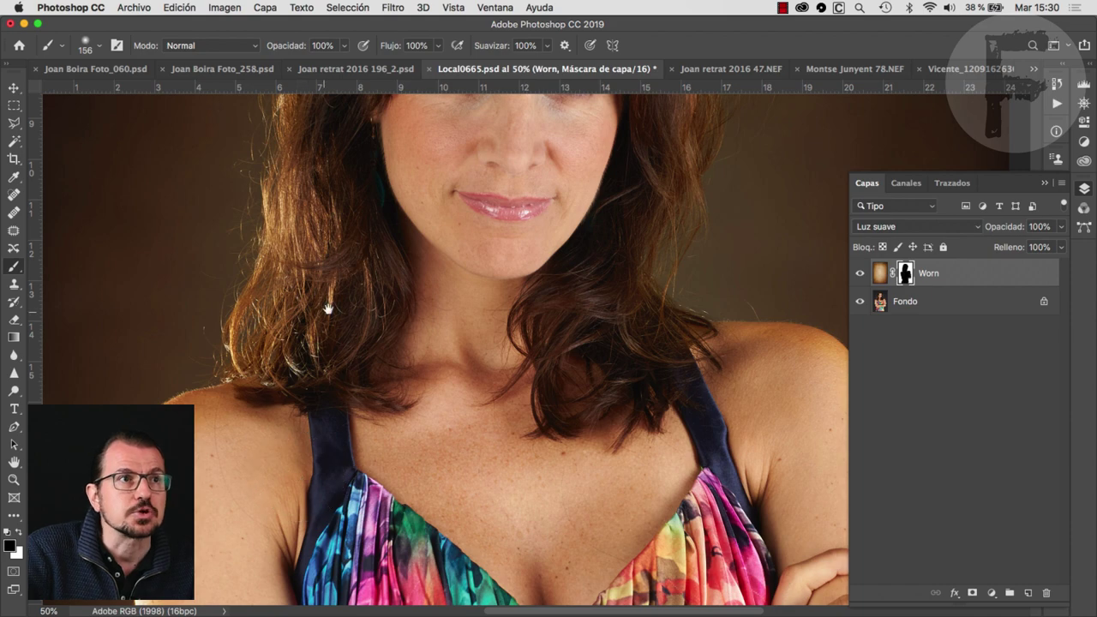
scroll(338, 343, "up", 3)
key("x")
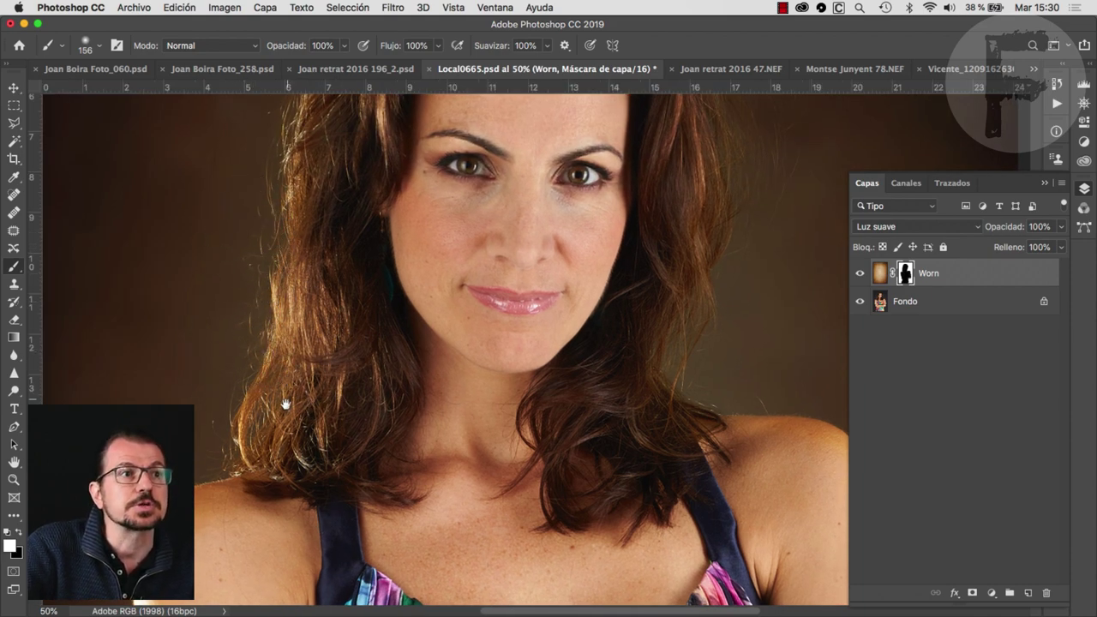
left_click_drag(286, 399, 360, 197)
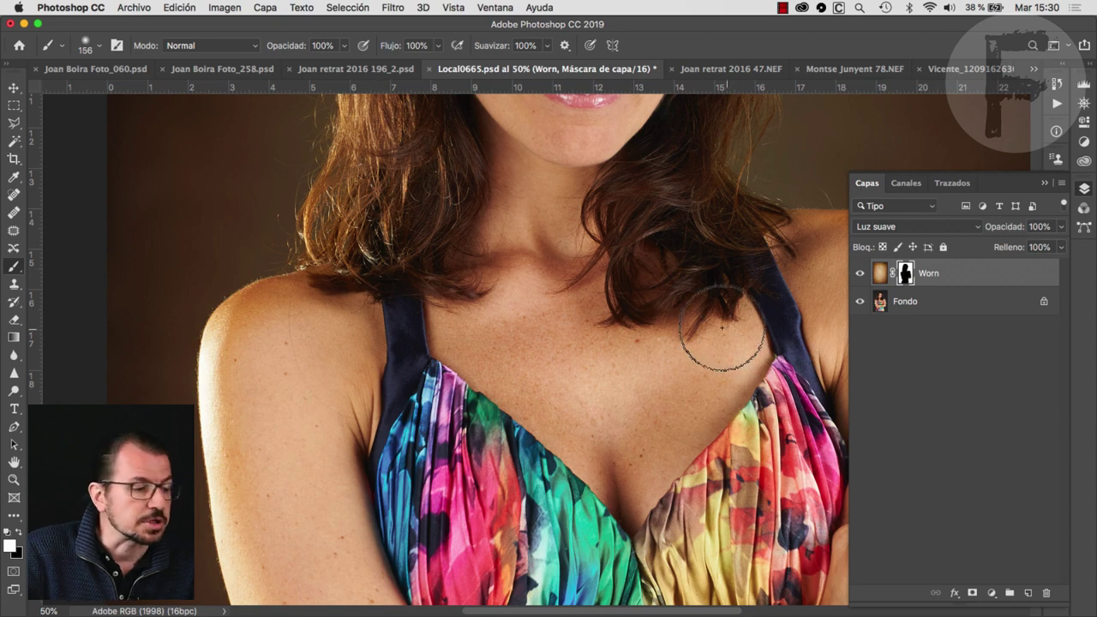
left_click(600, 324, "alt")
- Fit the whole portrait in view, toggle the Worn layer for a before/after, and open its Opacity control
left_click(629, 341, "alt")
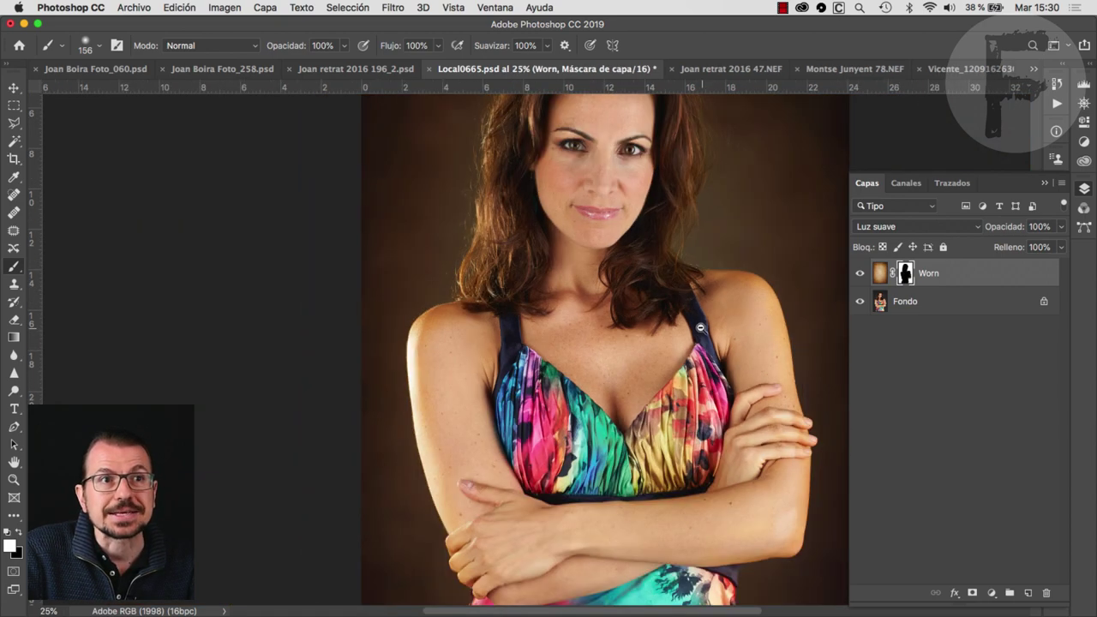
left_click(673, 324, "alt")
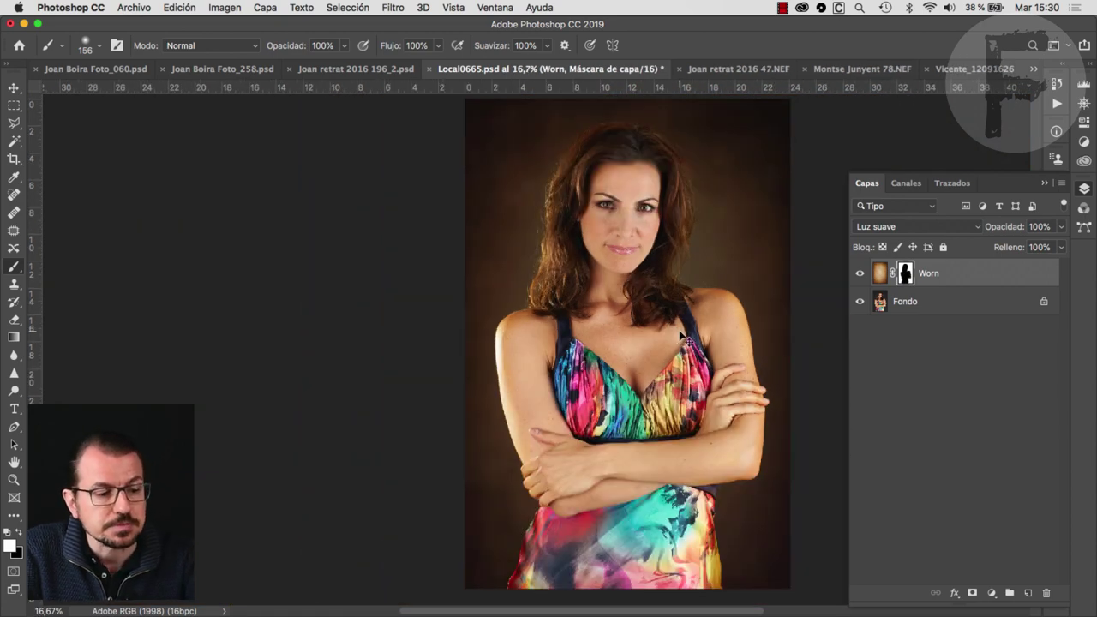
scroll(681, 329, "right", 2)
left_click(859, 273)
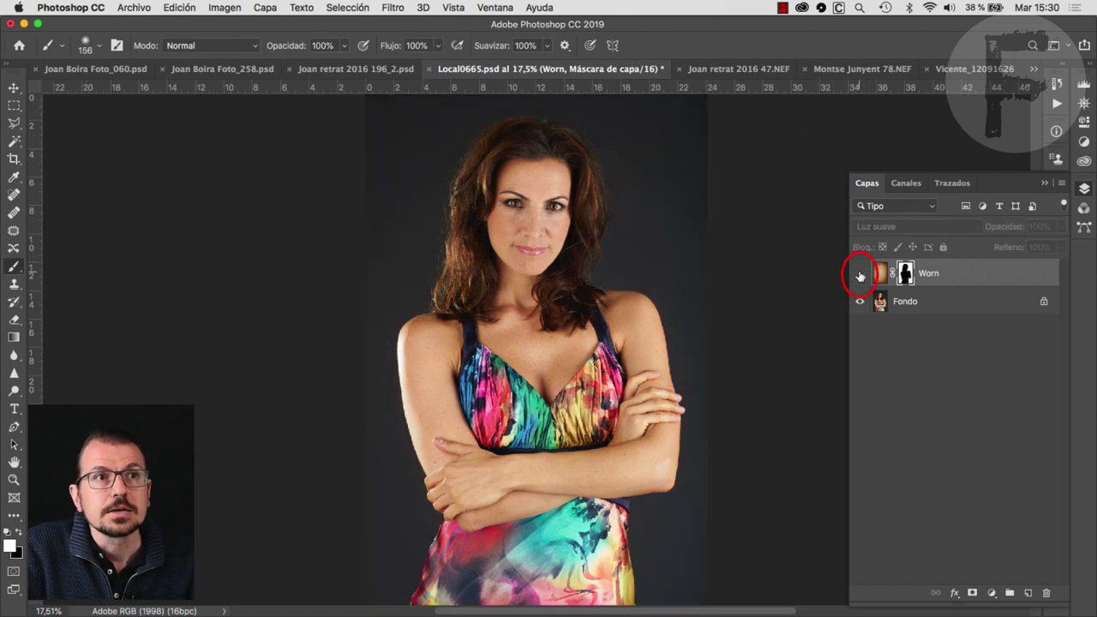
left_click(861, 273)
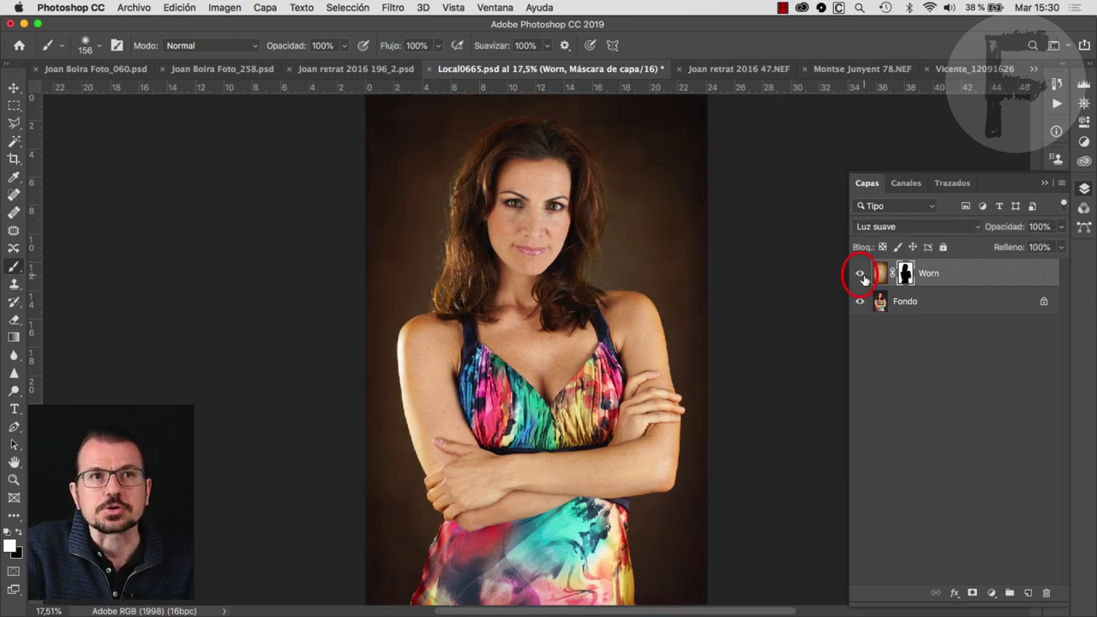
left_click(861, 274)
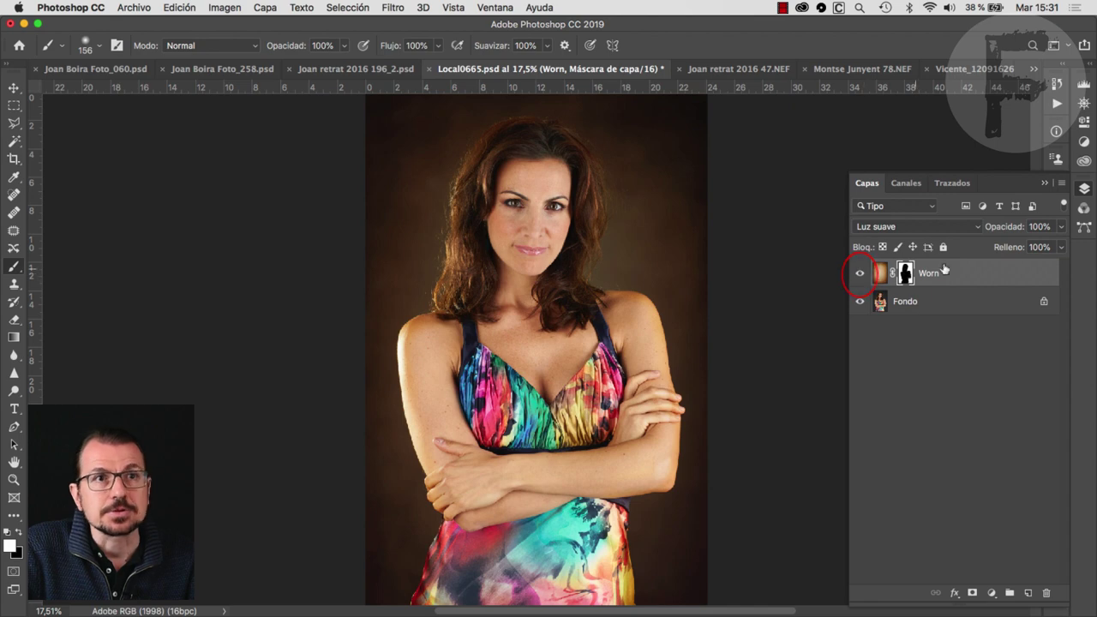
left_click(1061, 227)
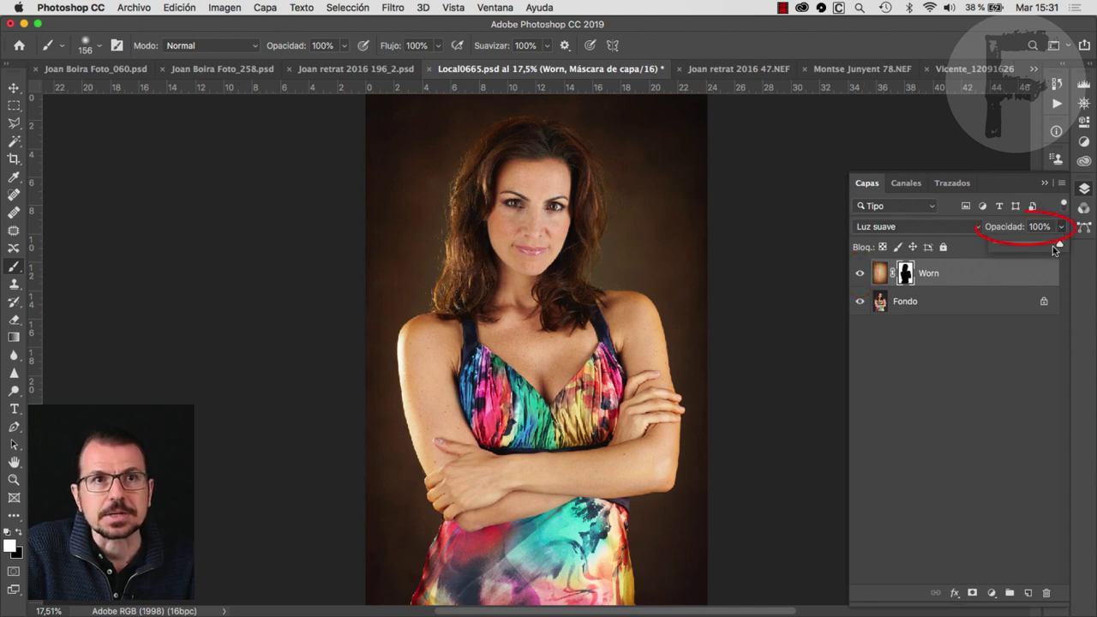
left_click_drag(1038, 247, 1013, 249)
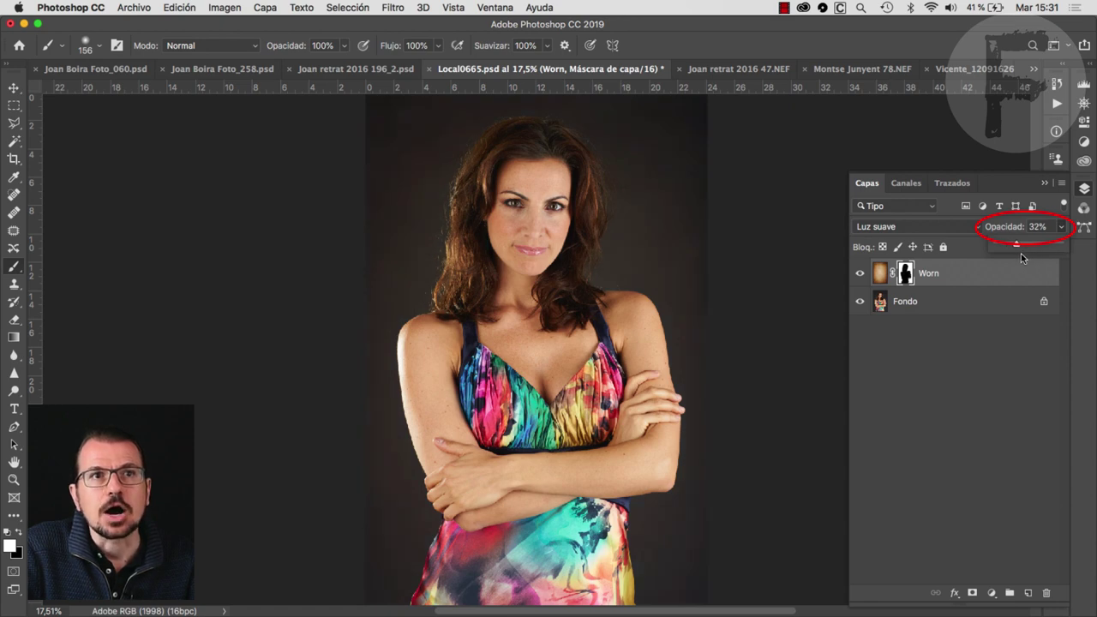
left_click_drag(1023, 257, 1032, 250)
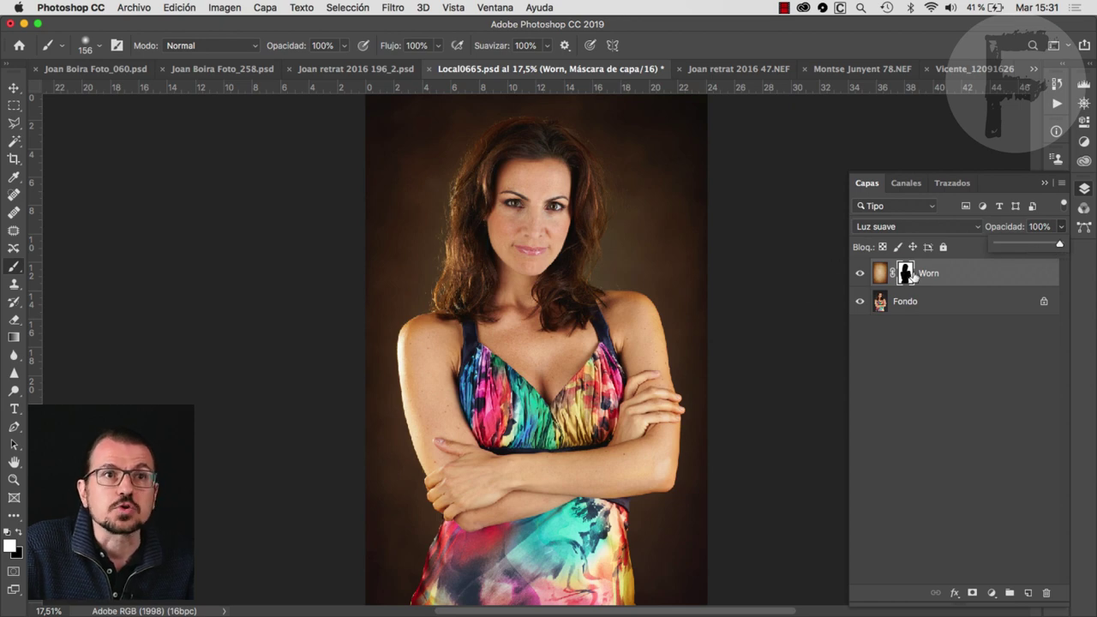
mouse_move(936, 278)
left_mouse_down()
mouse_move(1014, 591)
mouse_move(1027, 591)
left_mouse_up()
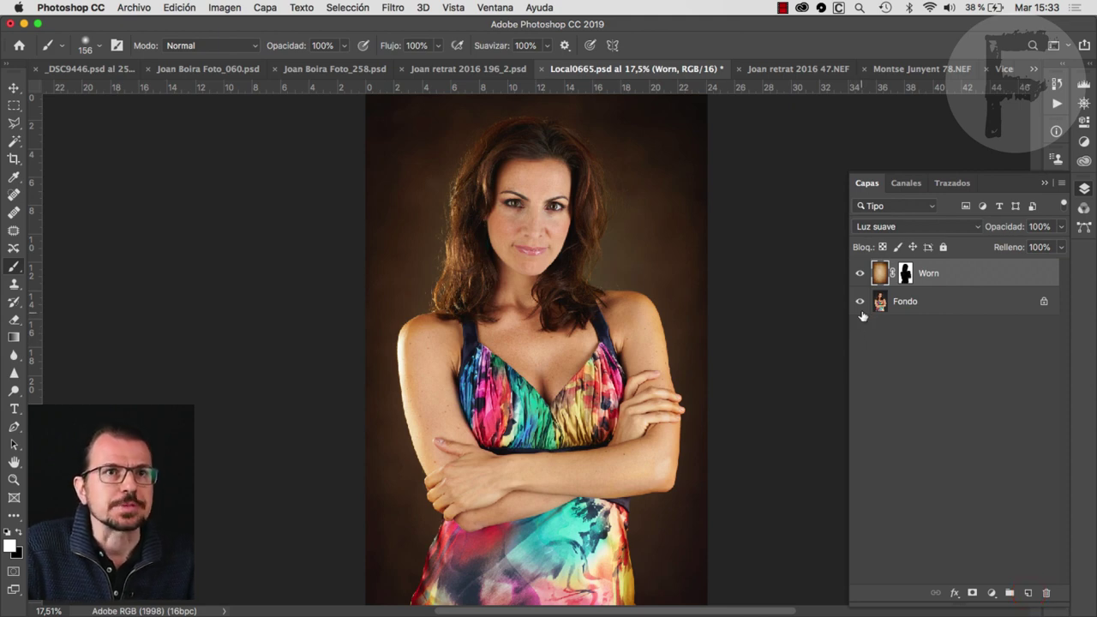
- Duplicate the Worn layer as Worn copia, then inspect both layer masks with black as foreground
left_click_drag(942, 276, 1027, 593)
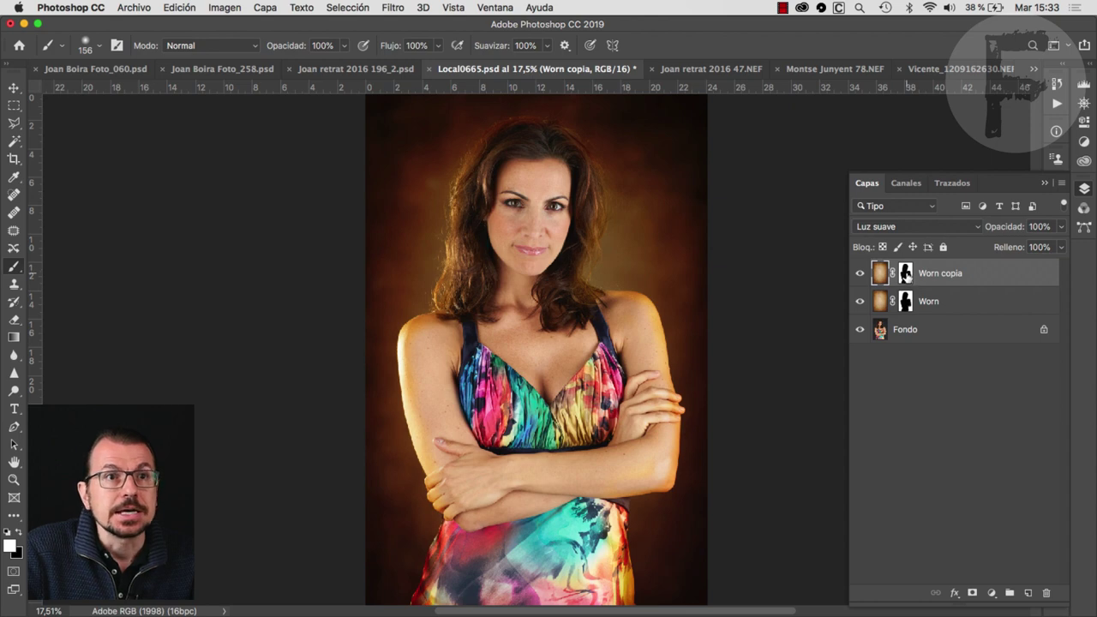
left_click(905, 274)
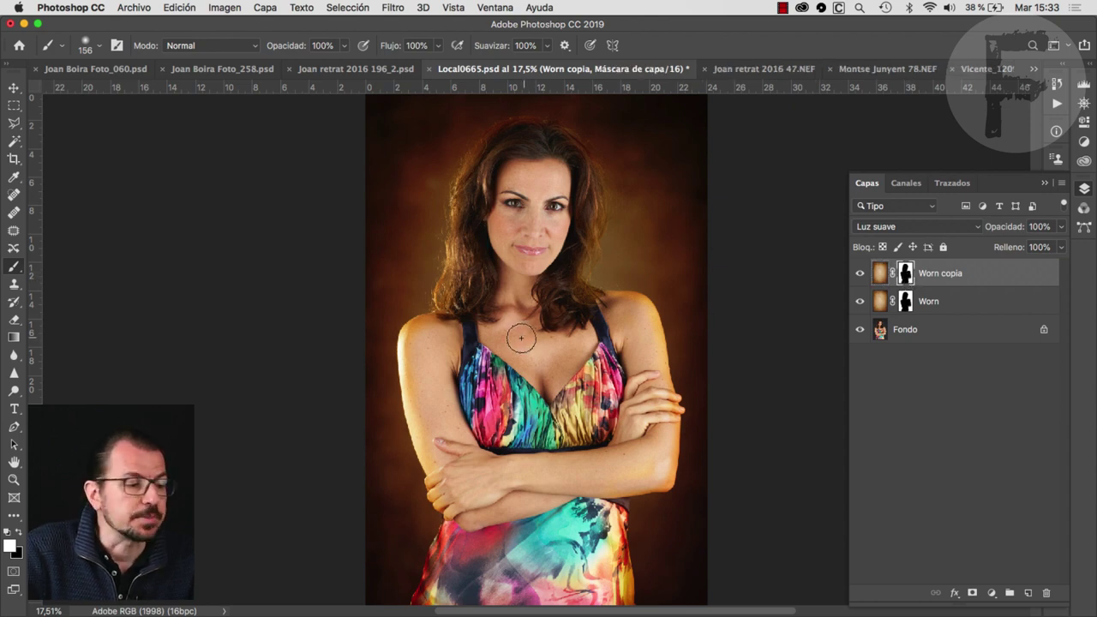
key("x")
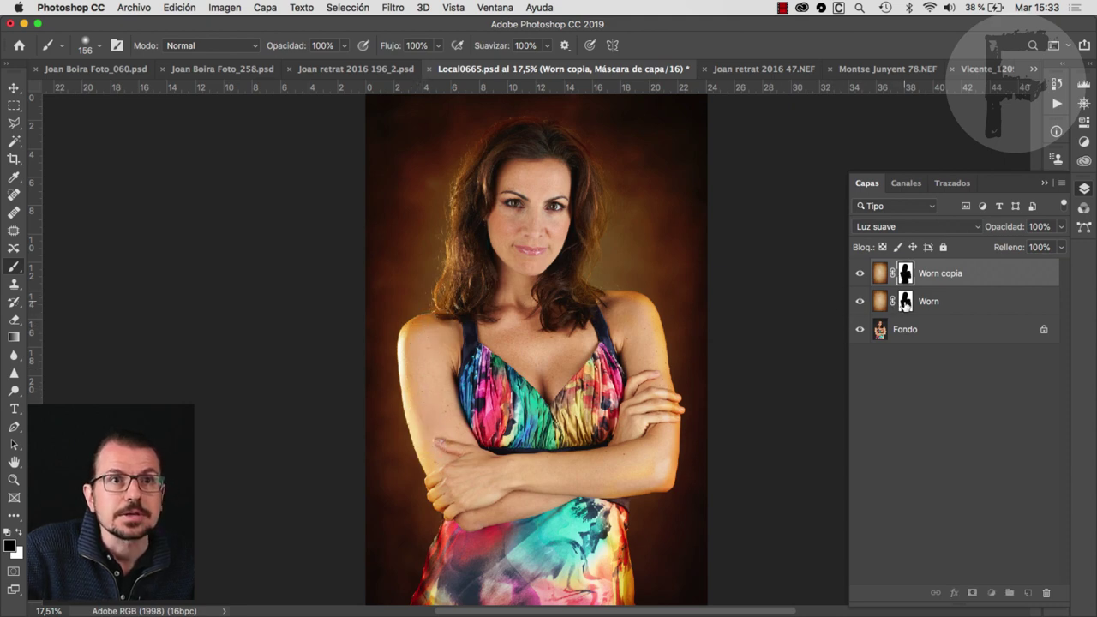
left_click(906, 301)
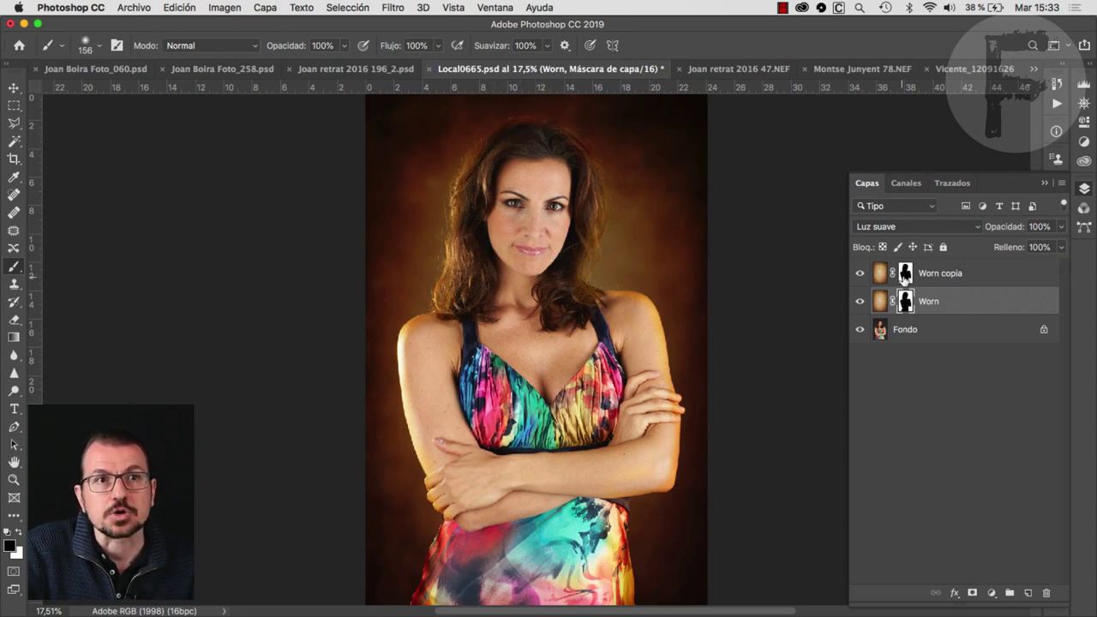
left_click(903, 274)
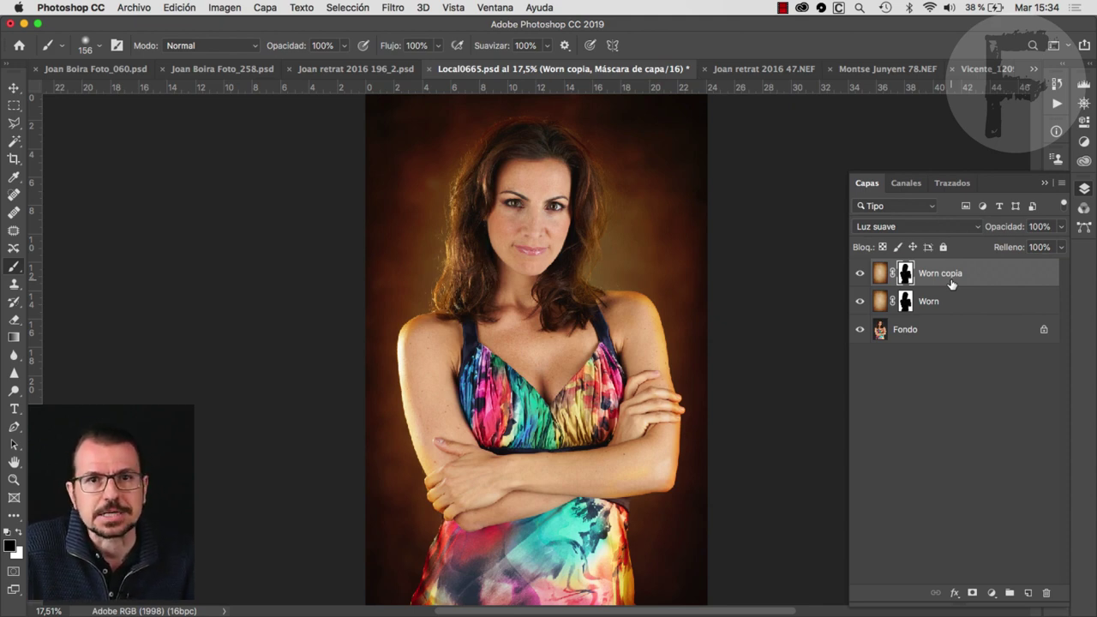
- Hide Worn copia, then toggle the Worn layer's visibility to compare the textures
left_click(859, 274)
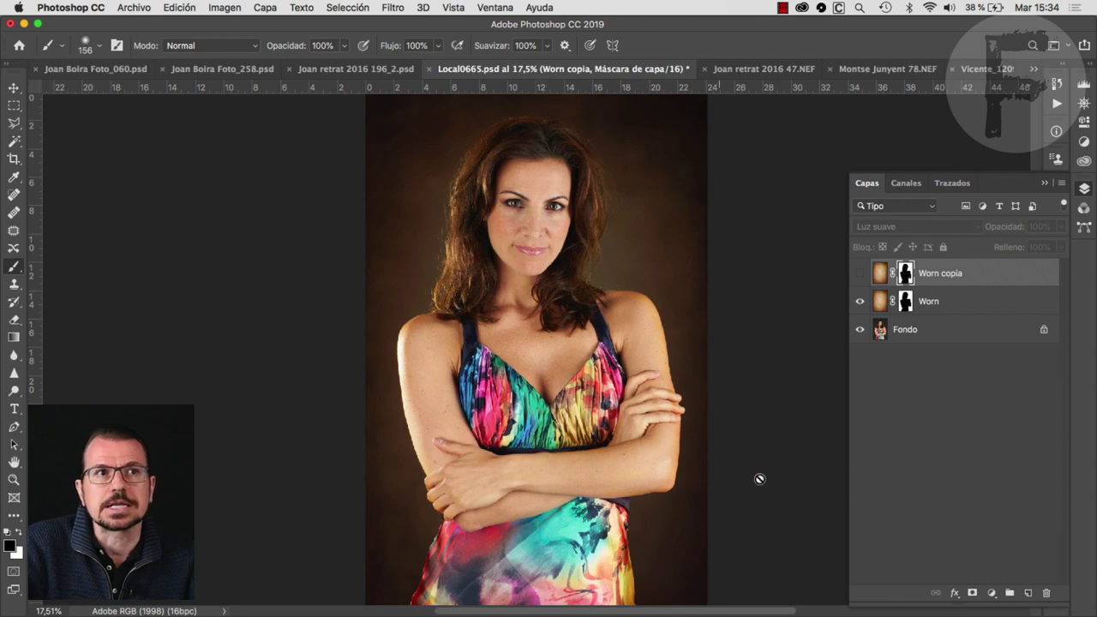
left_click(860, 301)
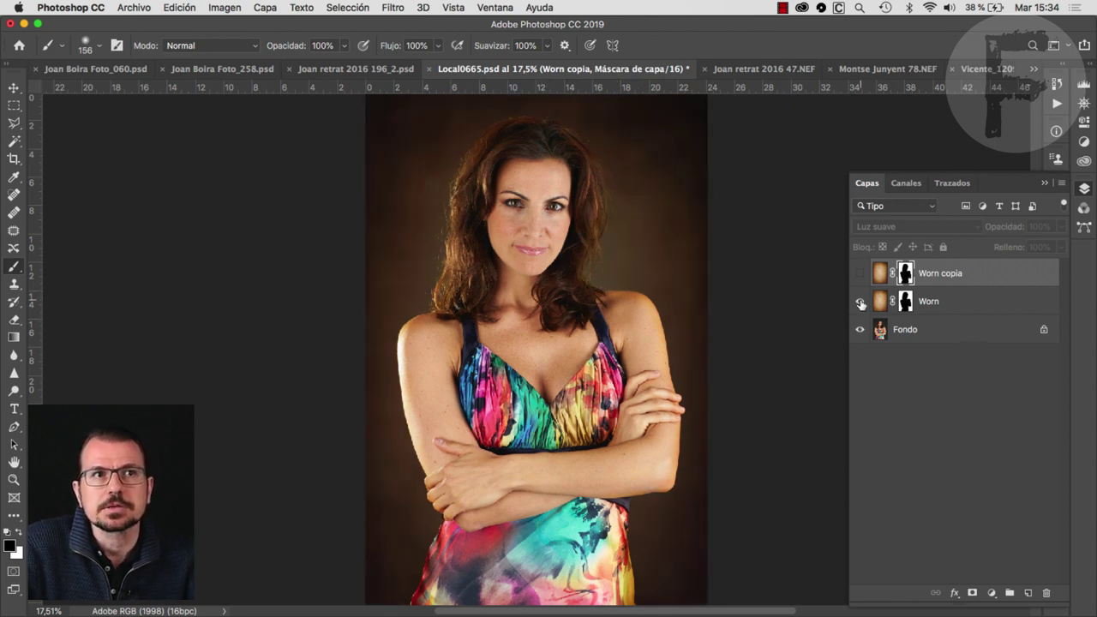